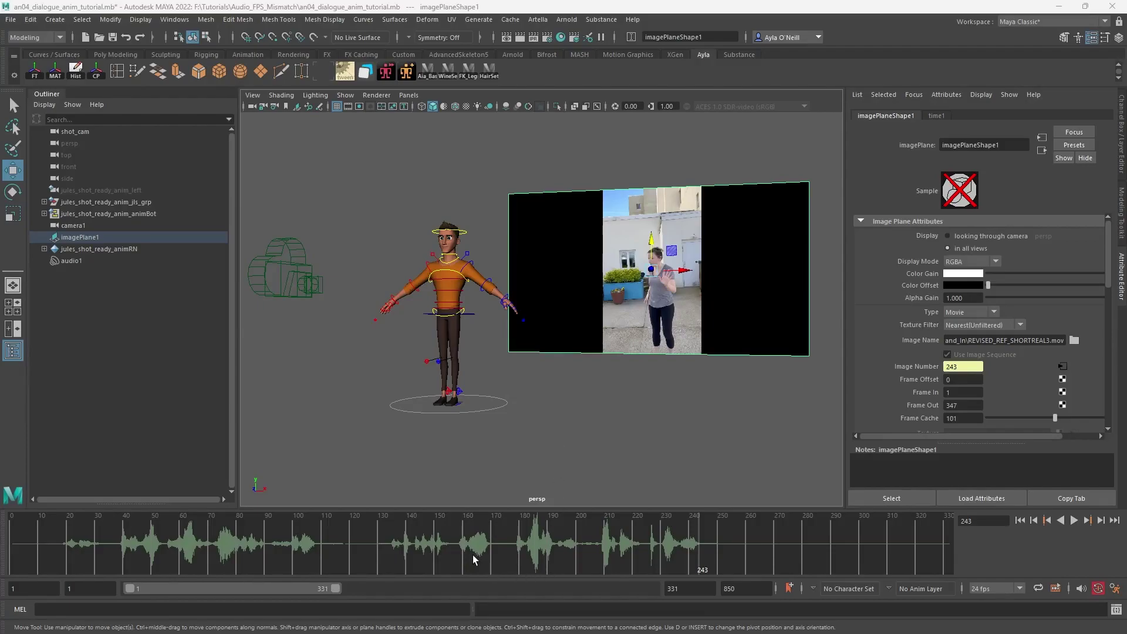
Step: Scrub the reference movie to later frames and back to frame 113, then play from the start to check sync
{"action": "left_click_drag", "start_coordinate": [478, 541], "coordinate": [770, 543]}
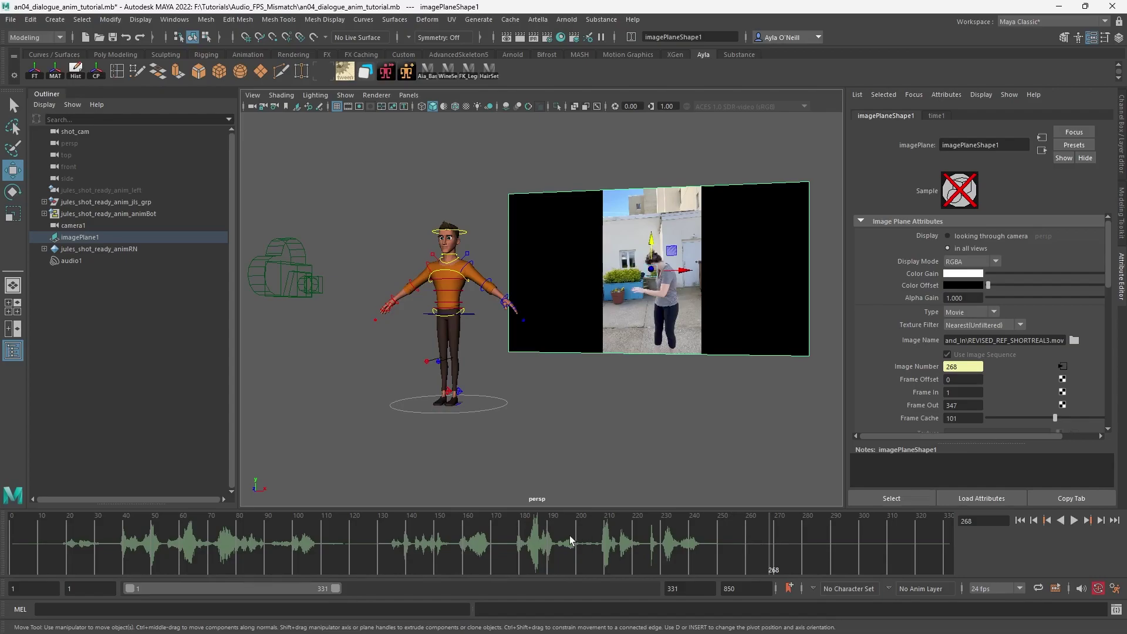
{"action": "left_click_drag", "start_coordinate": [515, 547], "coordinate": [467, 551]}
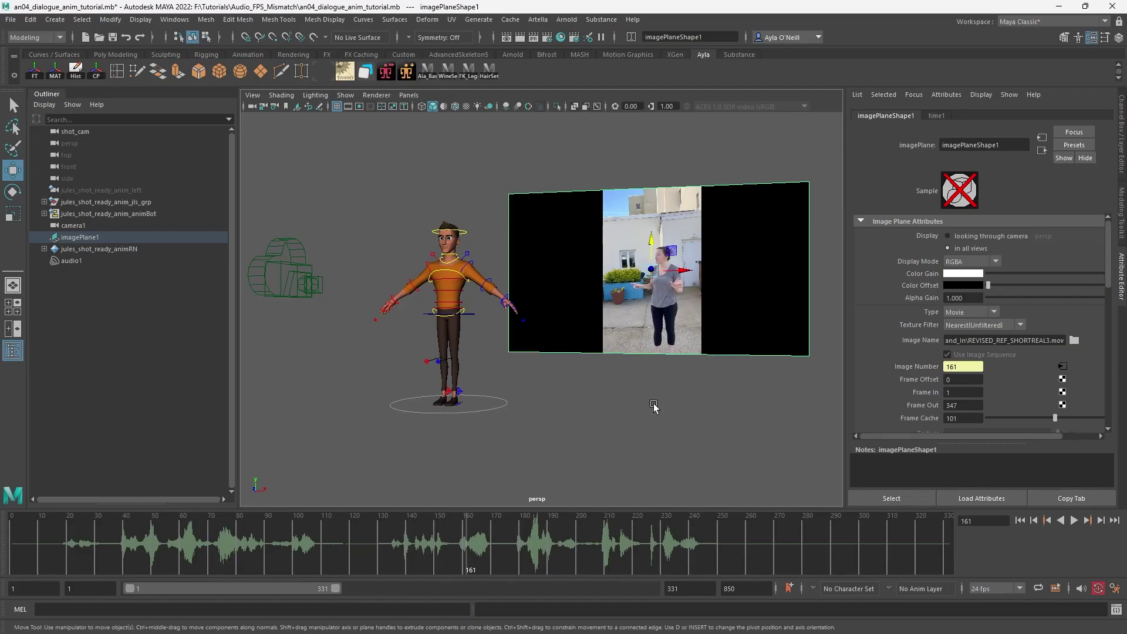
{"action": "left_click_drag", "start_coordinate": [331, 537], "coordinate": [337, 539]}
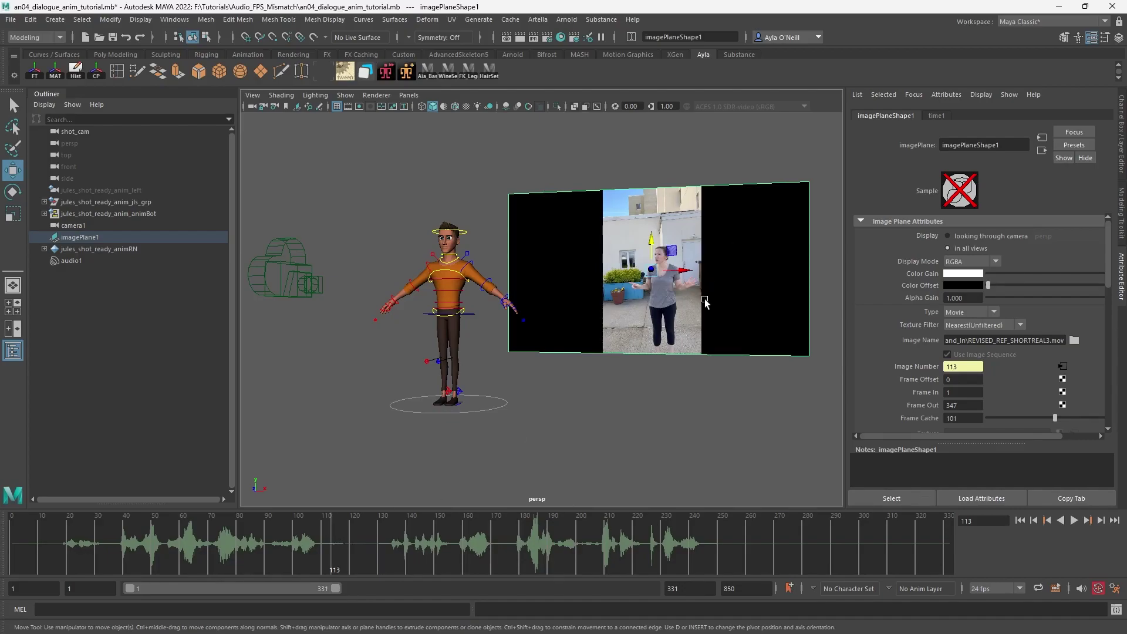
{"action": "left_click", "coordinate": [15, 537]}
{"action": "key", "text": "alt+v"}
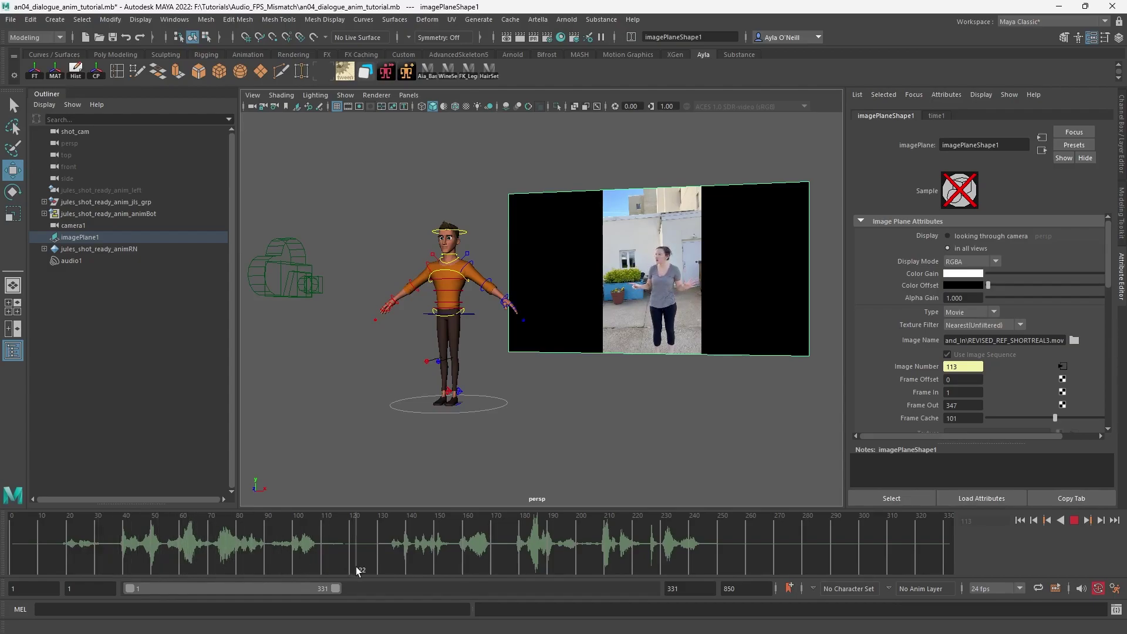
{"action": "key", "text": "alt+v"}
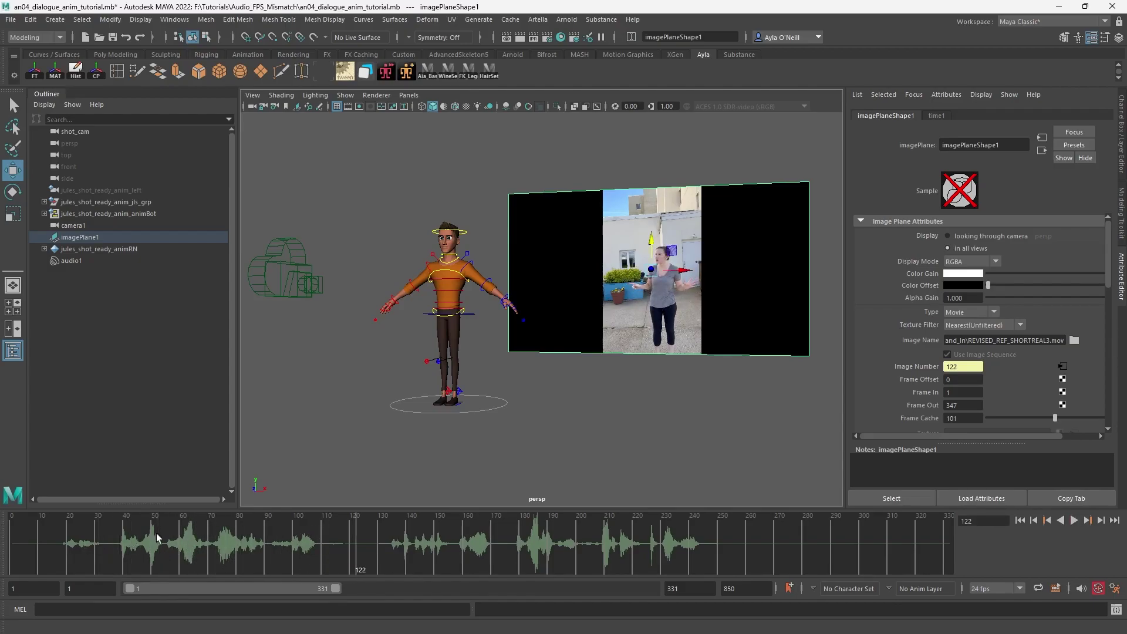
Step: Return to frame 59, enlarge the reference video in the view, and play through to the range end
{"action": "left_click_drag", "start_coordinate": [329, 541], "coordinate": [179, 536]}
{"action": "scroll", "coordinate": [669, 302], "scroll_direction": "up", "scroll_amount": 3}
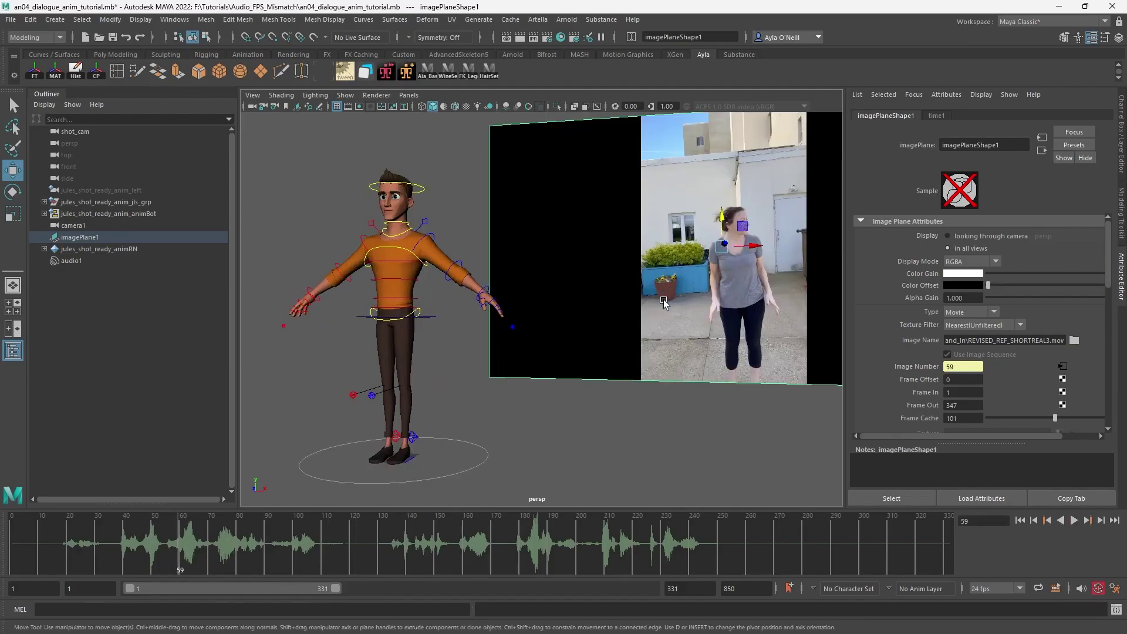
{"action": "middle_click_drag", "start_coordinate": [682, 290], "coordinate": [541, 338], "text": "alt"}
{"action": "left_click_drag", "start_coordinate": [296, 541], "coordinate": [299, 565]}
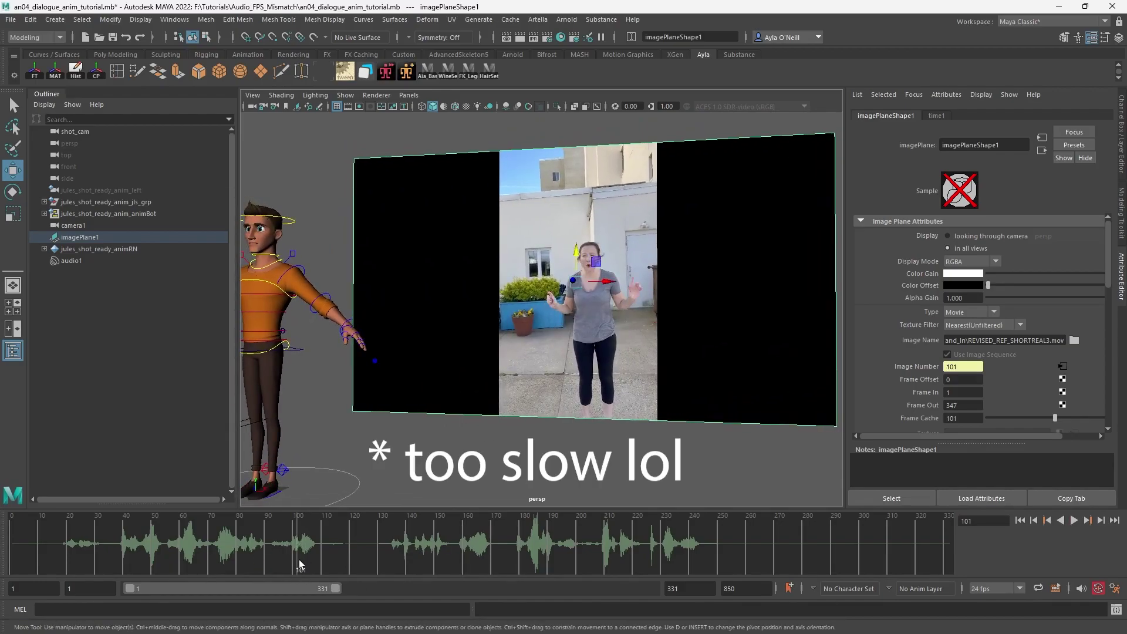
{"action": "left_click", "coordinate": [1073, 520]}
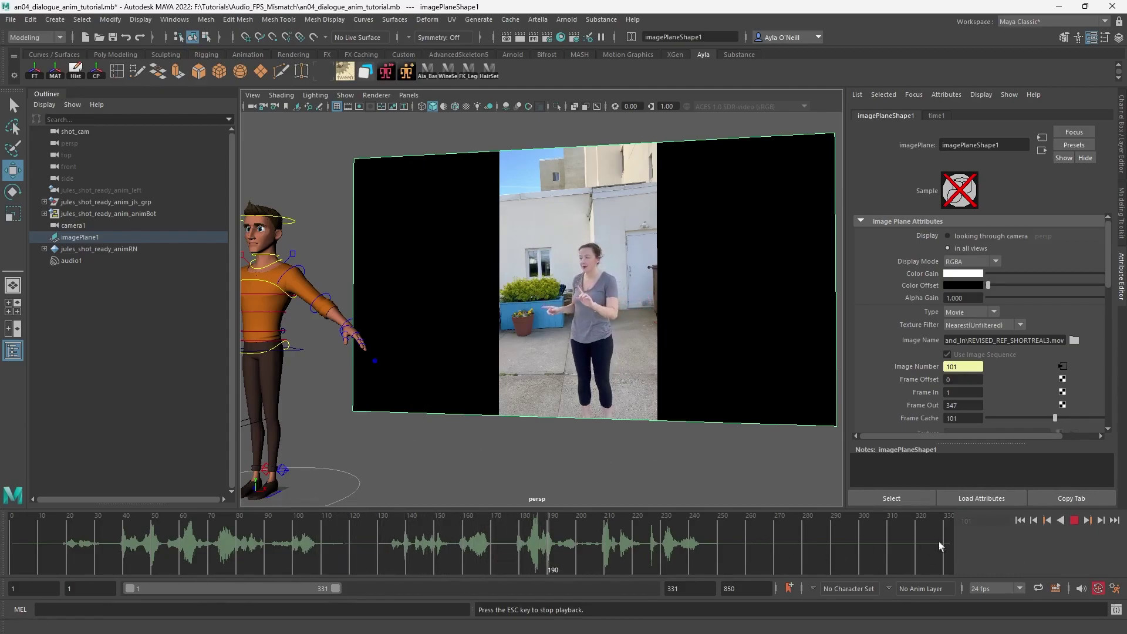
{"action": "left_click", "coordinate": [1074, 520]}
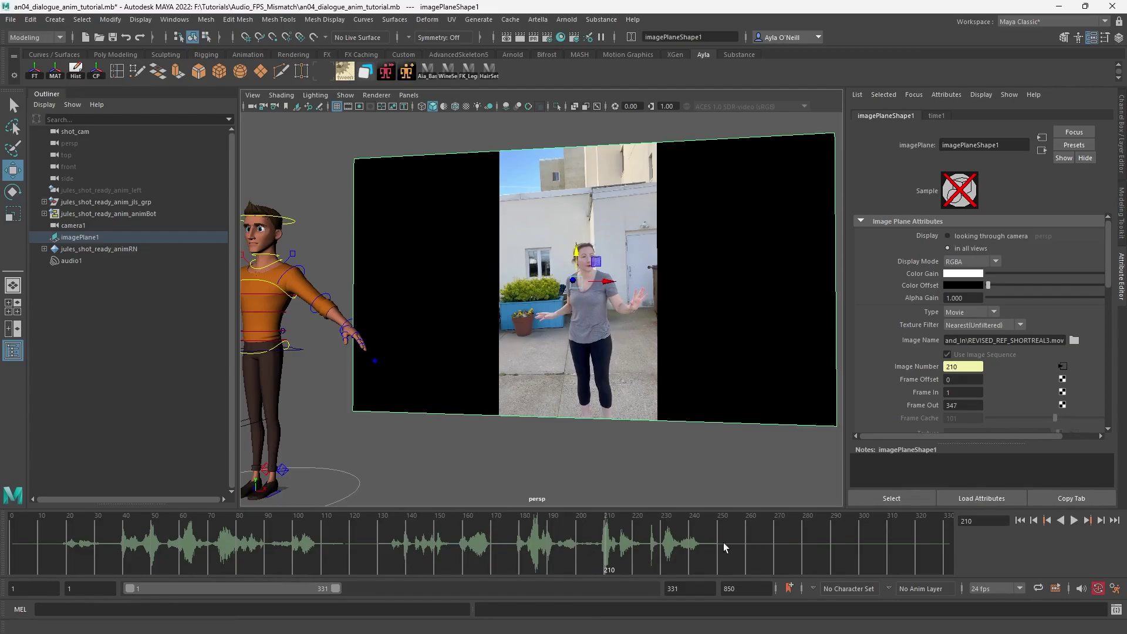
{"action": "key", "text": "alt+v"}
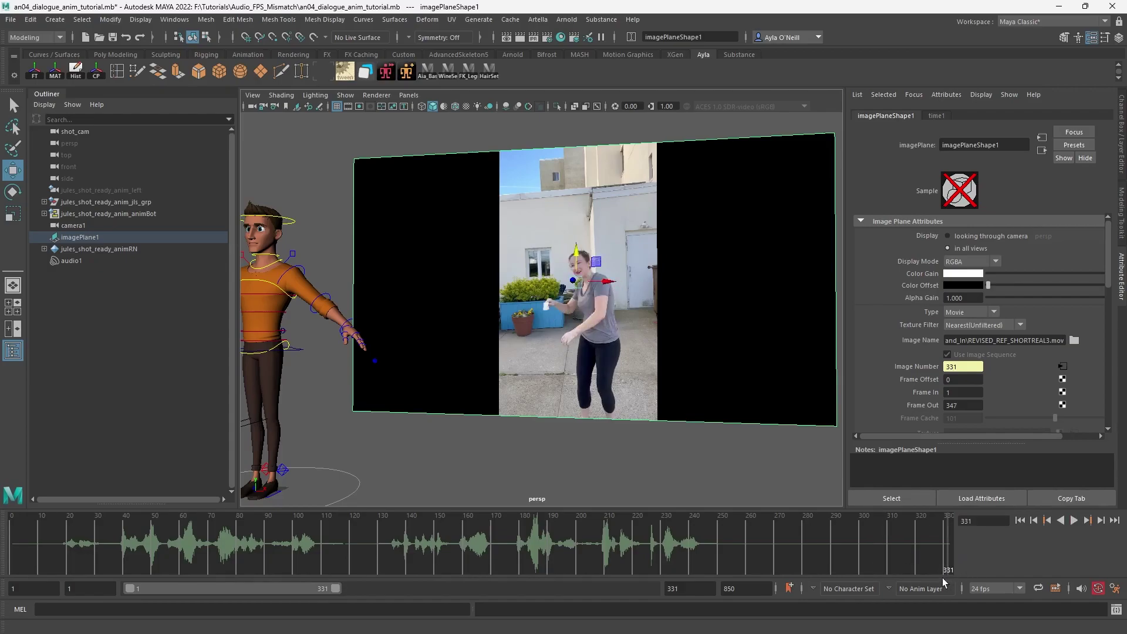
Step: Extend the playback range end to 850 and play over the longer range
{"action": "double_click", "coordinate": [675, 588]}
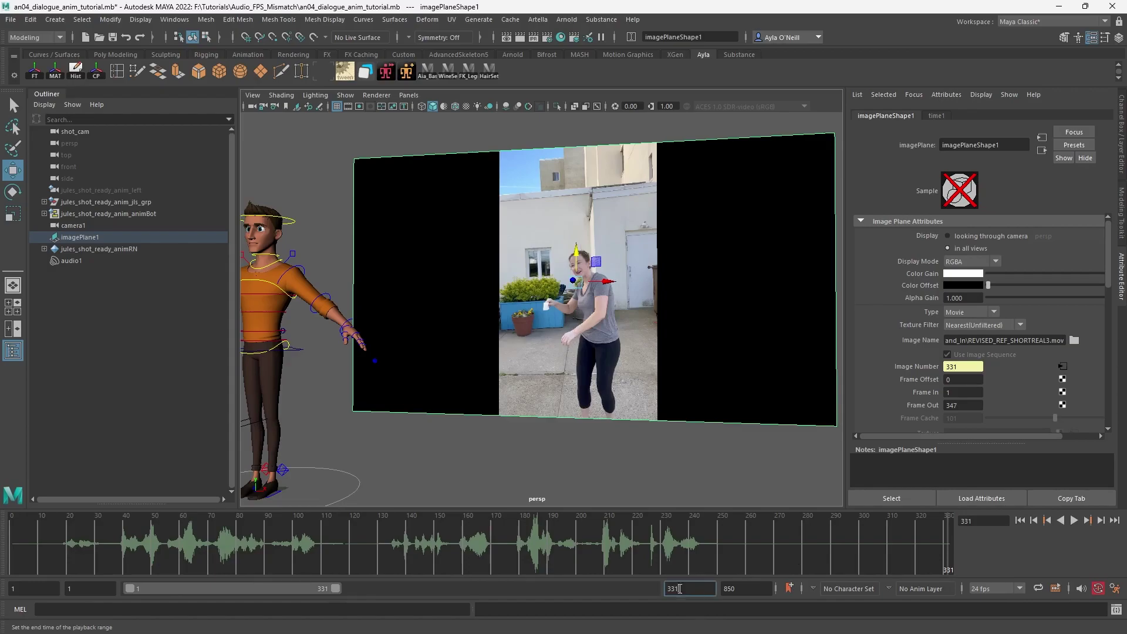
{"action": "key", "text": "Return"}
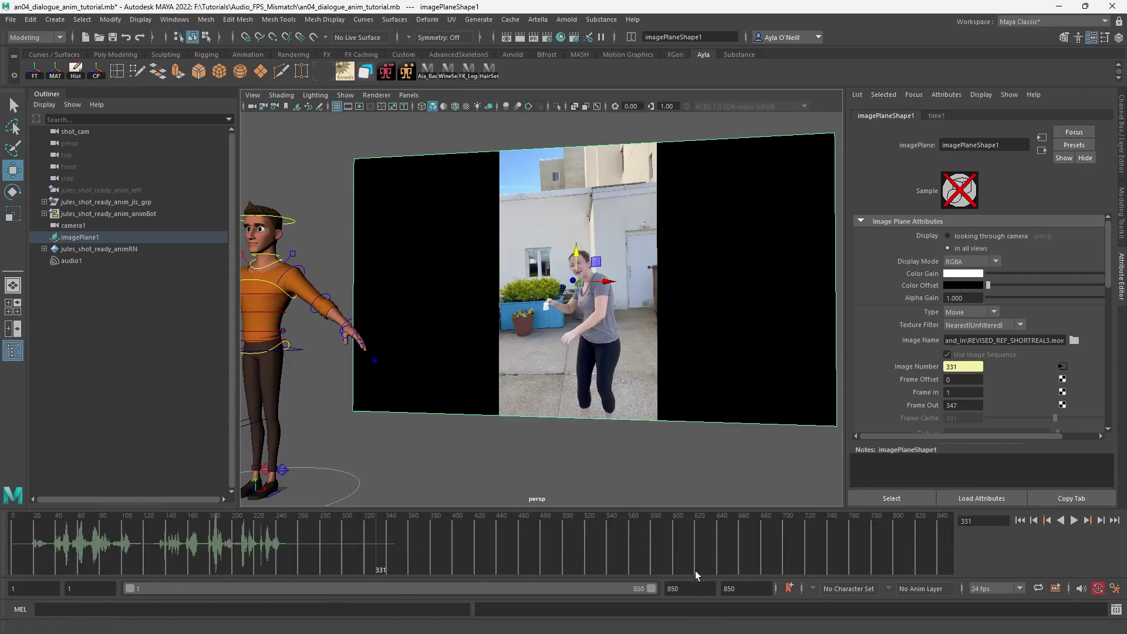
{"action": "key", "text": "alt+v"}
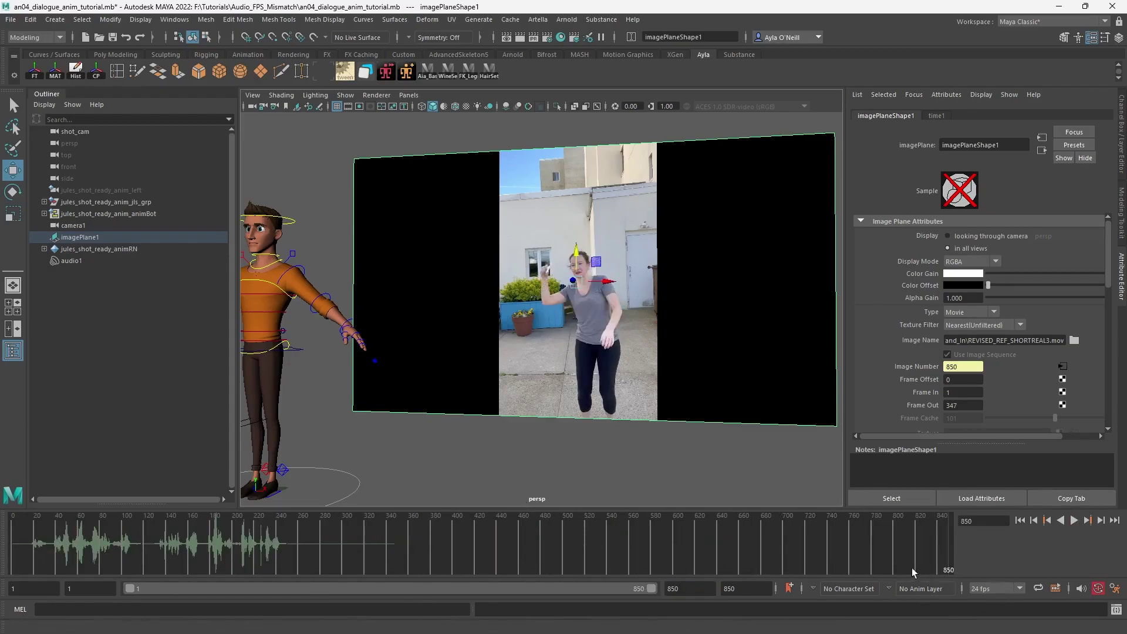
{"action": "key", "text": "alt+v"}
Step: Set the image plane's Frame Out to 850 and play the reference, stopping at frame 353
{"action": "double_click", "coordinate": [952, 405]}
{"action": "type", "text": "850"}
{"action": "key", "text": "Return"}
{"action": "key", "text": "alt+v"}
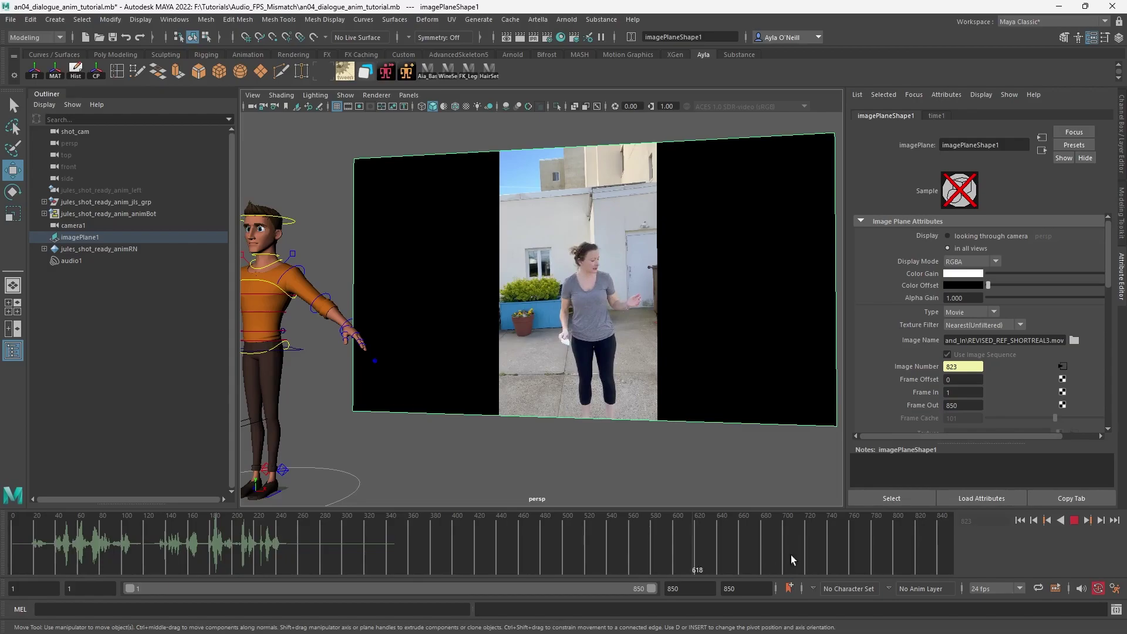
{"action": "mouse_move", "coordinate": [411, 558]}
{"action": "left_mouse_down"}
{"action": "mouse_move", "coordinate": [388, 555]}
{"action": "mouse_move", "coordinate": [401, 555]}
{"action": "left_mouse_up"}
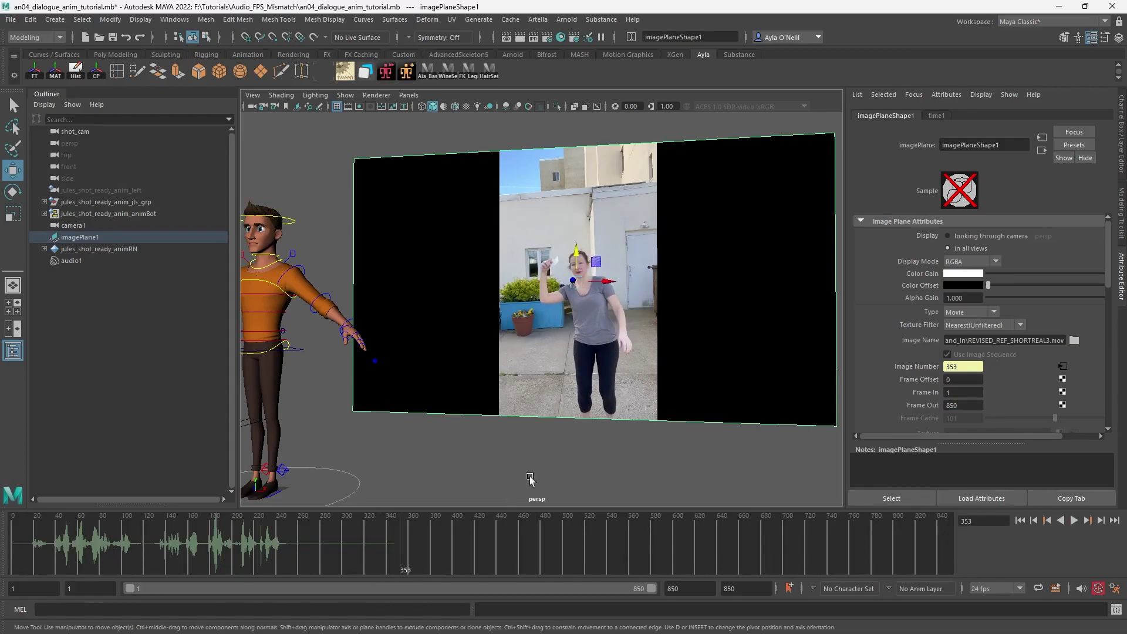
{"action": "left_click", "coordinate": [626, 370]}
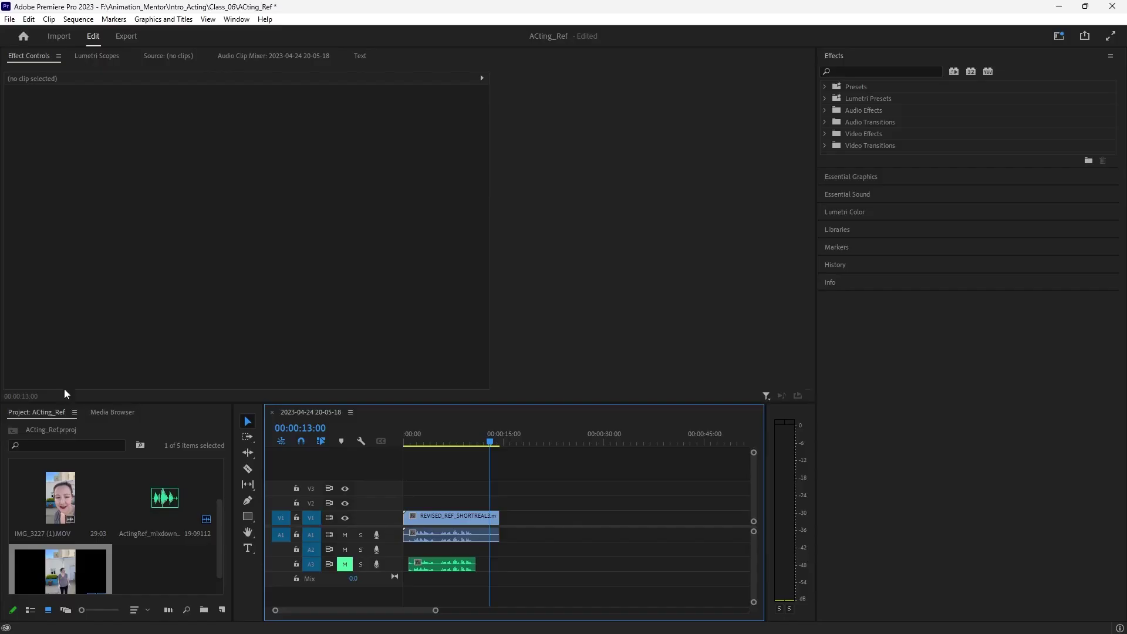
Step: Scrub the sequence to 13 seconds, select the REVISED_REF_SHORTREAL3 clip on V1, and bring up its export settings
{"action": "left_click_drag", "start_coordinate": [491, 448], "coordinate": [464, 443]}
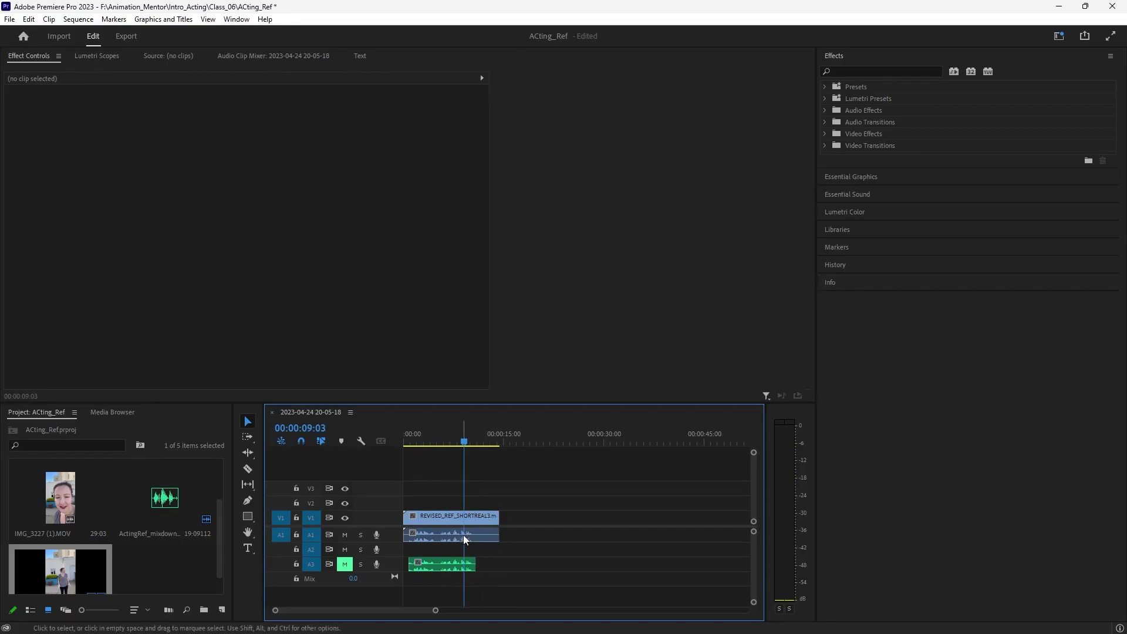
{"action": "left_click", "coordinate": [498, 444]}
{"action": "left_click_drag", "start_coordinate": [499, 443], "coordinate": [466, 446]}
{"action": "left_click", "coordinate": [486, 516]}
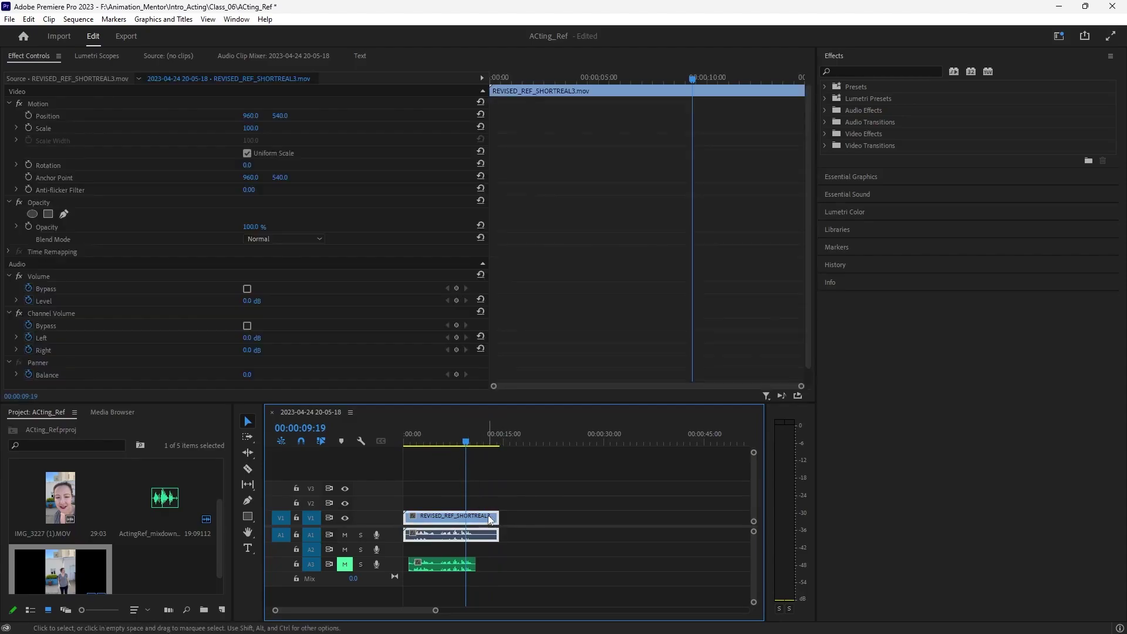
{"action": "left_click", "coordinate": [134, 35]}
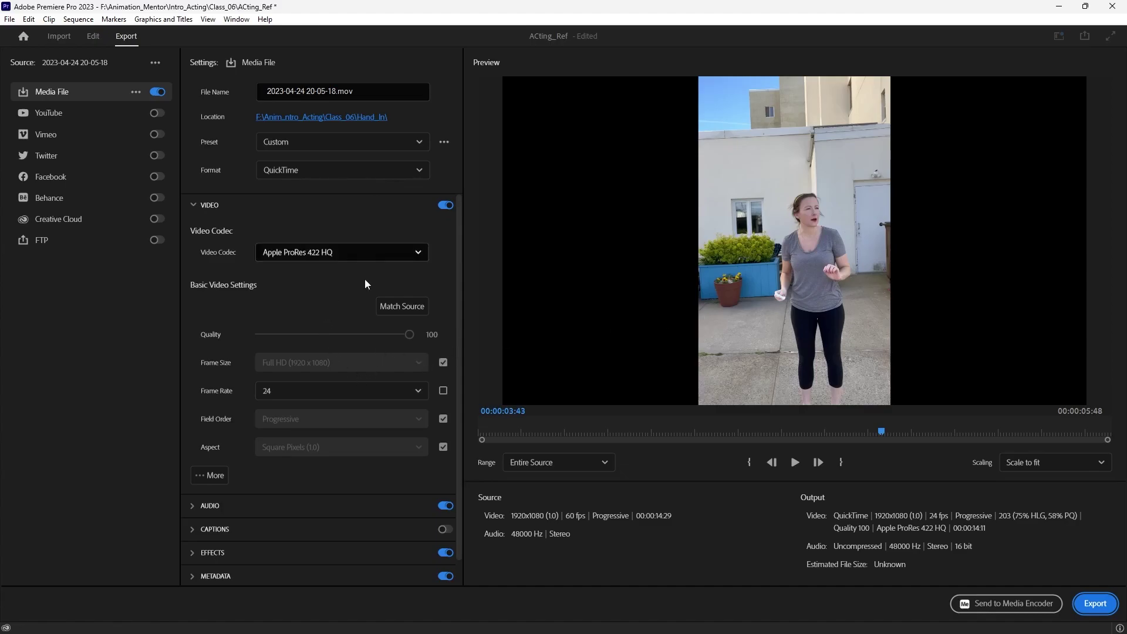
Step: Switch the export frame rate from matching the source to 24 fps, then minimize Premiere
{"action": "left_click", "coordinate": [442, 391]}
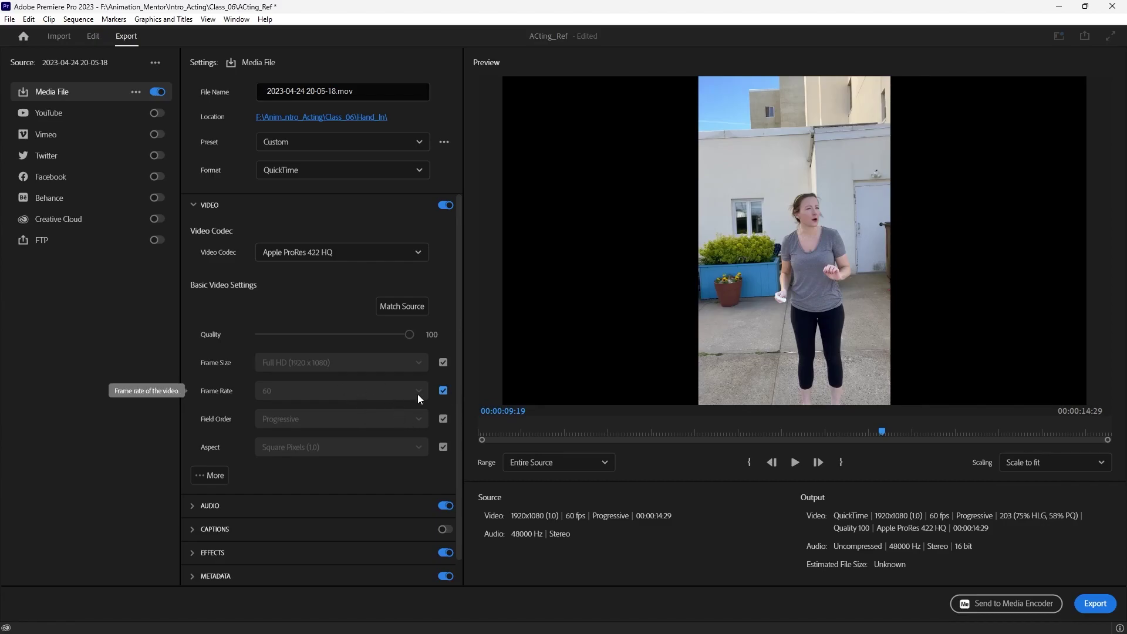
{"action": "left_click", "coordinate": [439, 392]}
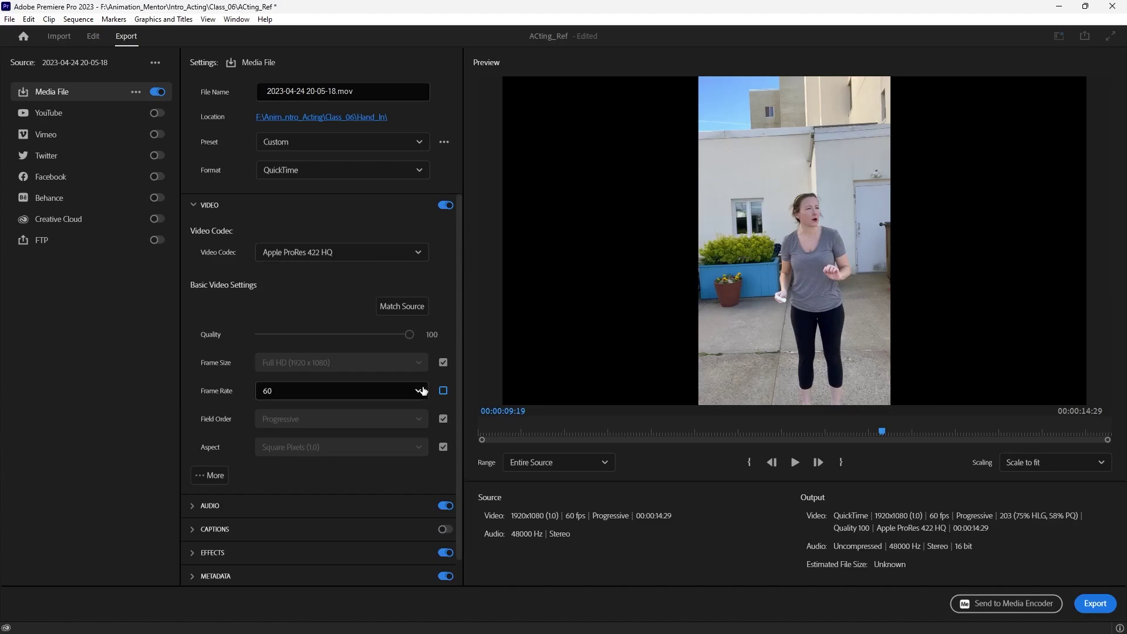
{"action": "left_click", "coordinate": [405, 390]}
{"action": "left_click", "coordinate": [360, 413]}
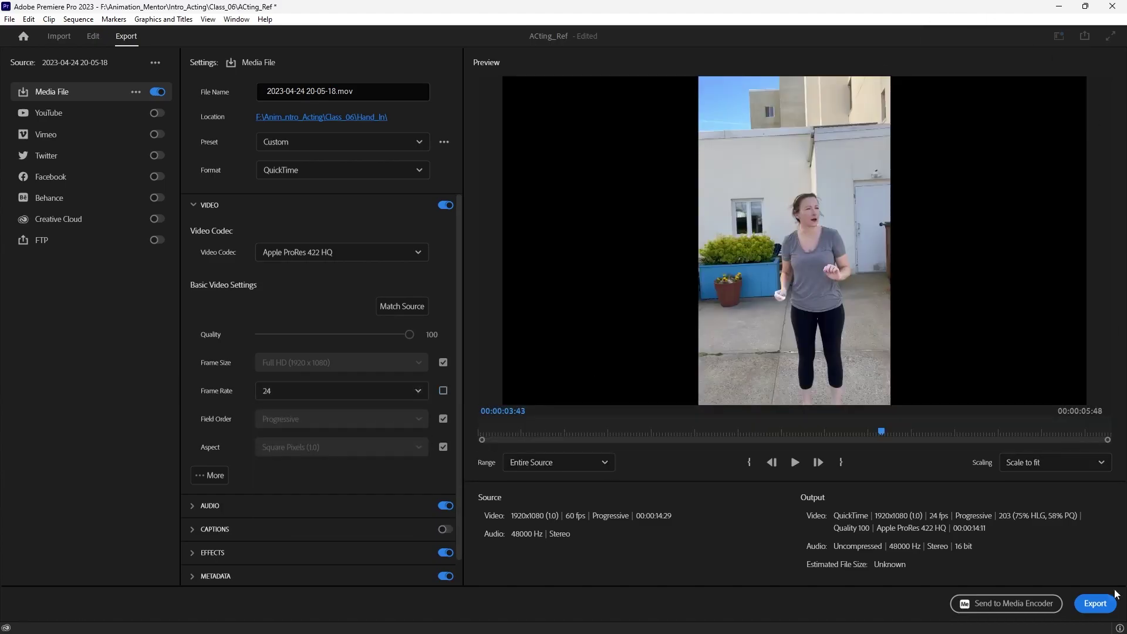
{"action": "left_click", "coordinate": [1057, 7]}
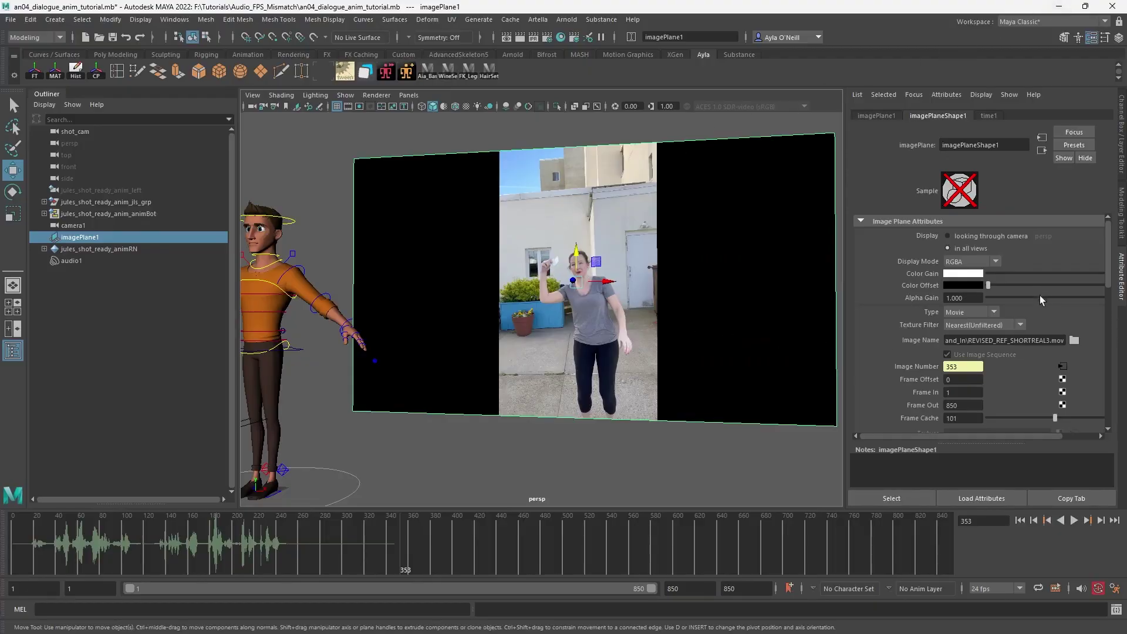
Step: Load alibi_24.mov as the image plane footage and scrub it through frames 52, 128 and 349
{"action": "left_click", "coordinate": [1073, 341]}
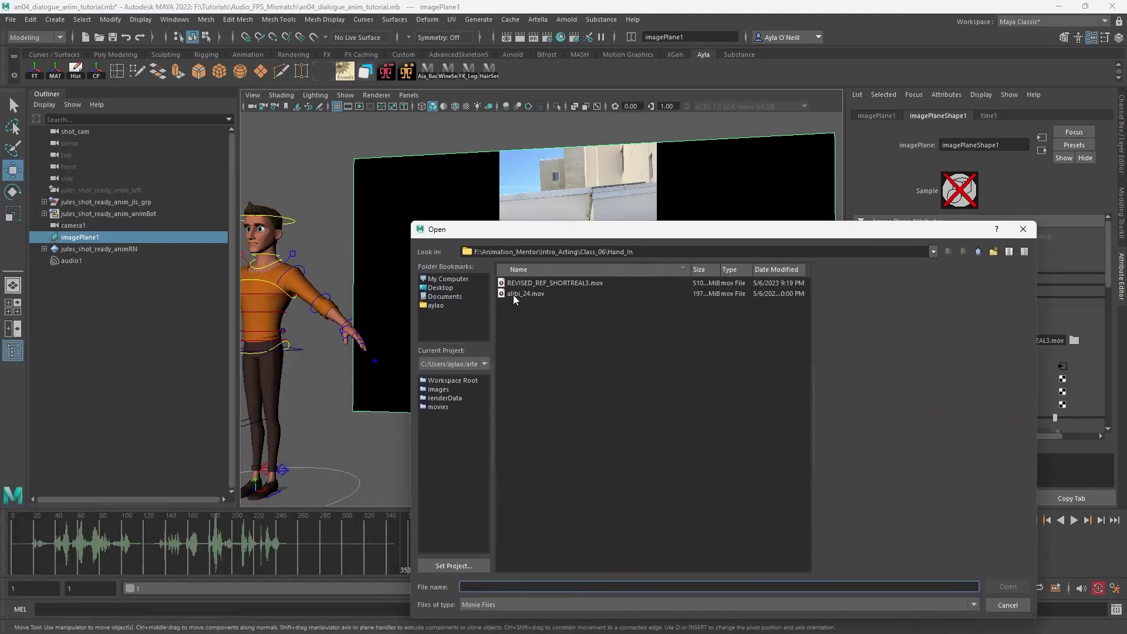
{"action": "double_click", "coordinate": [513, 295]}
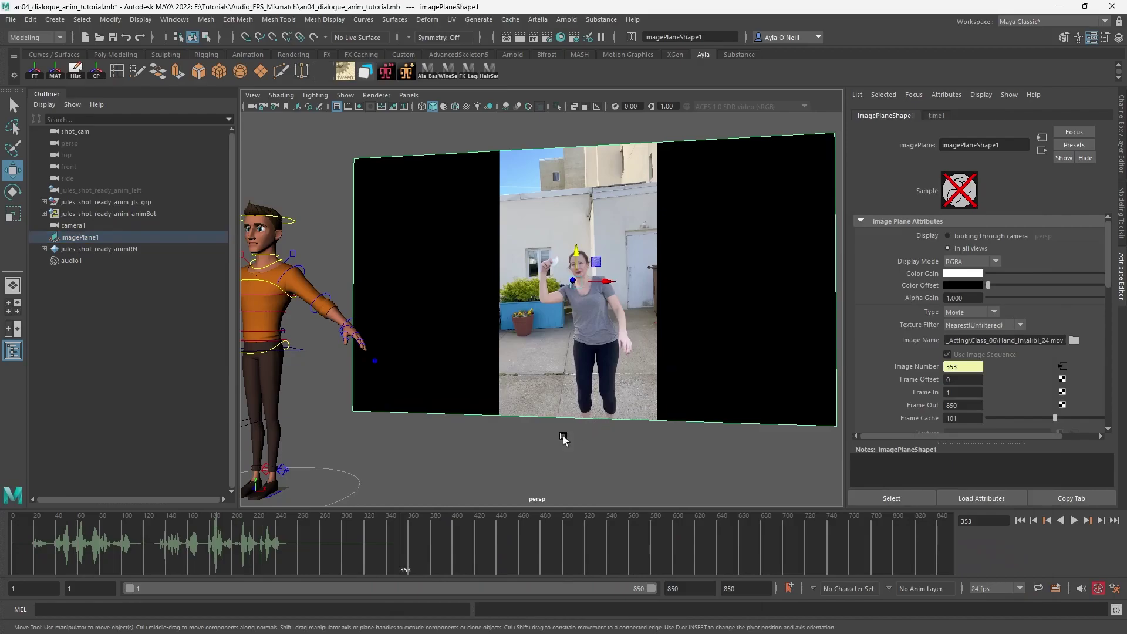
{"action": "mouse_move", "coordinate": [171, 558]}
{"action": "left_mouse_down"}
{"action": "mouse_move", "coordinate": [470, 579]}
{"action": "mouse_move", "coordinate": [408, 557]}
{"action": "left_mouse_up"}
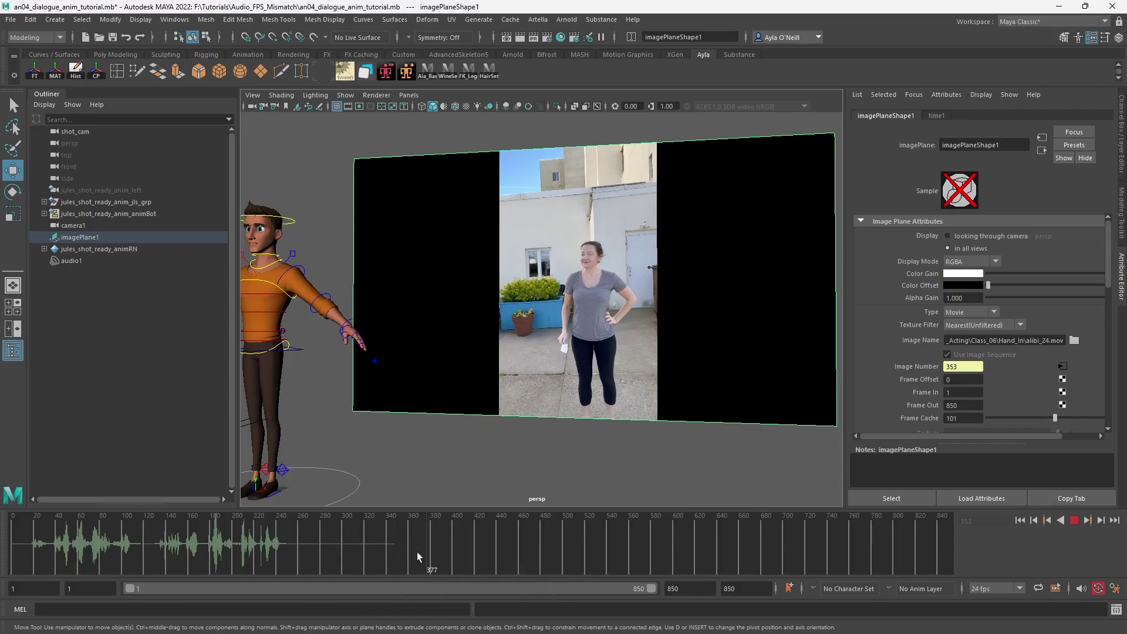
{"action": "left_click", "coordinate": [70, 552]}
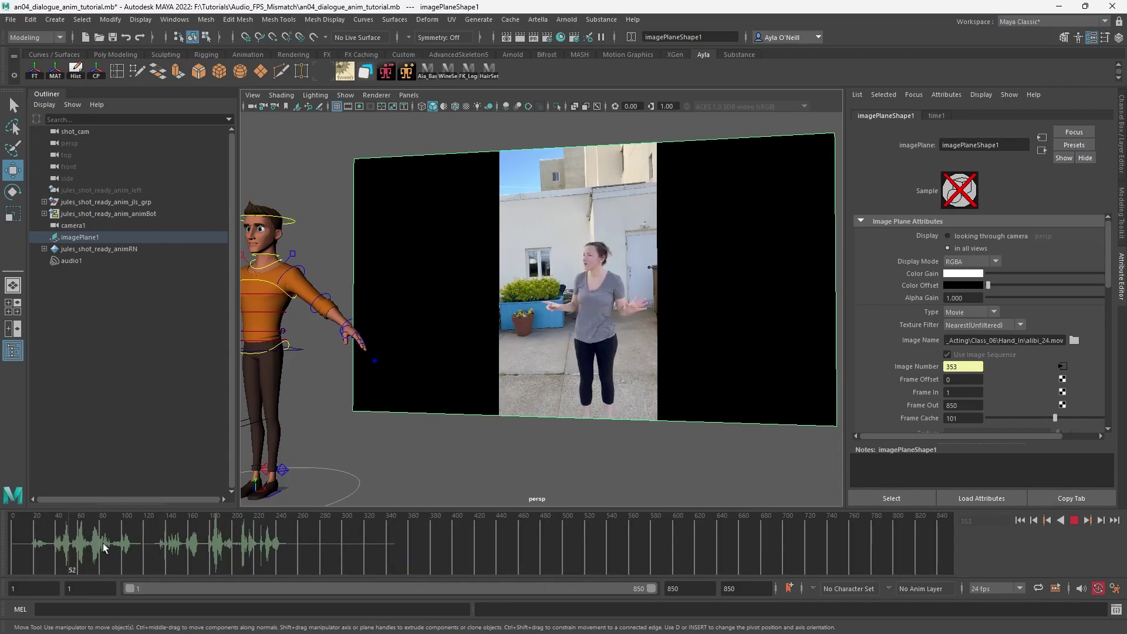
{"action": "left_click", "coordinate": [152, 545]}
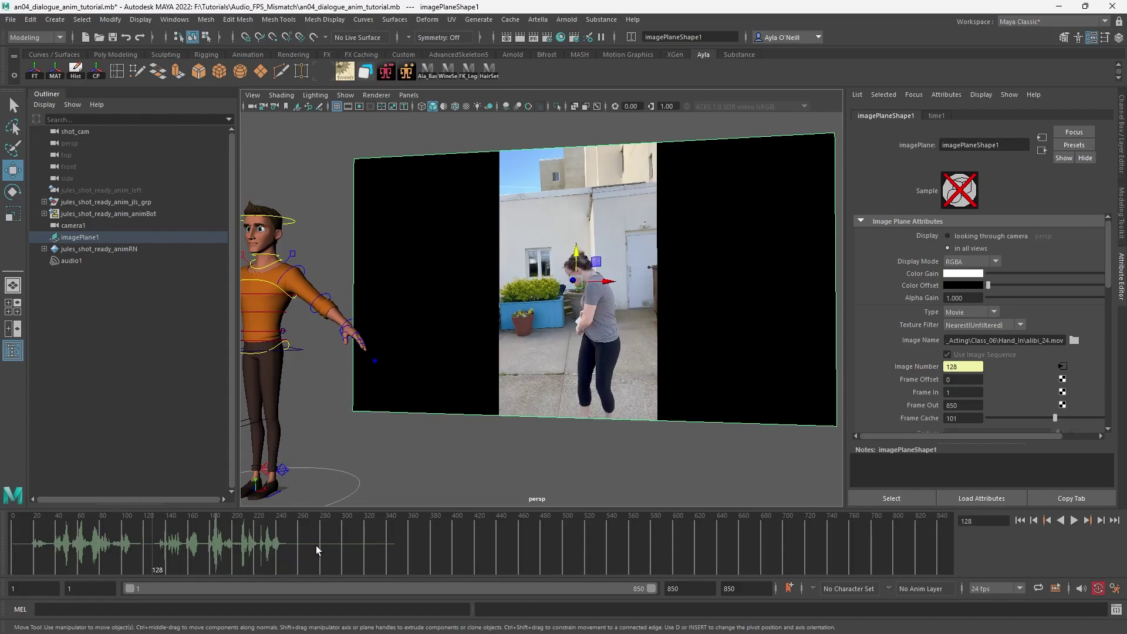
{"action": "left_click", "coordinate": [396, 555]}
Step: Set the playback end frame to 331 and play back, stopping at frame 2
{"action": "key", "text": "alt+v"}
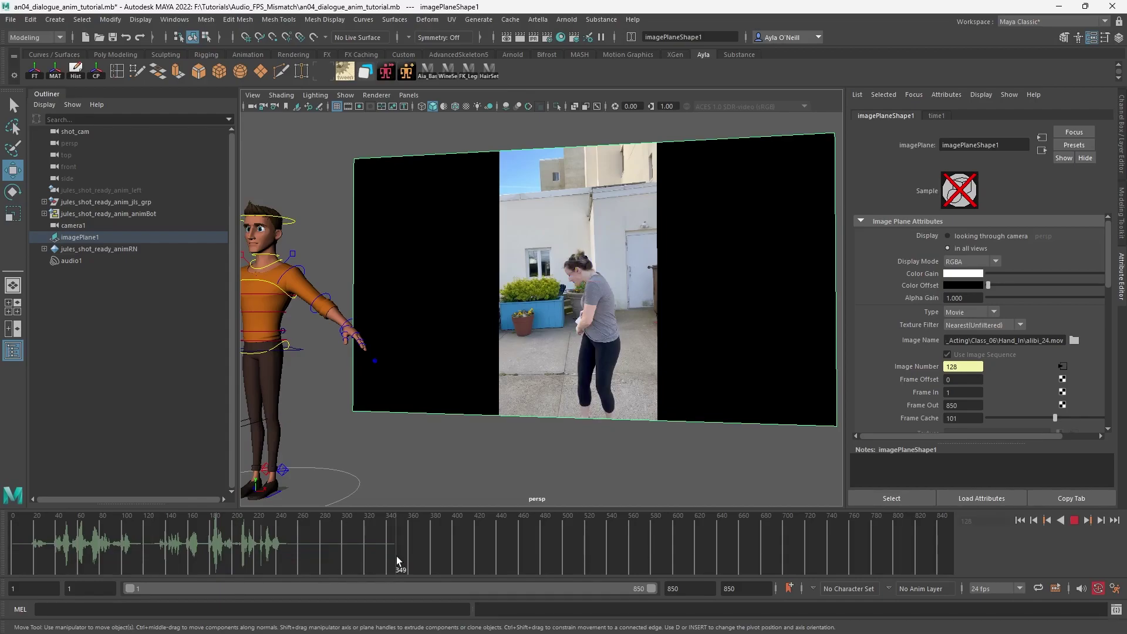
{"action": "key", "text": "alt+v"}
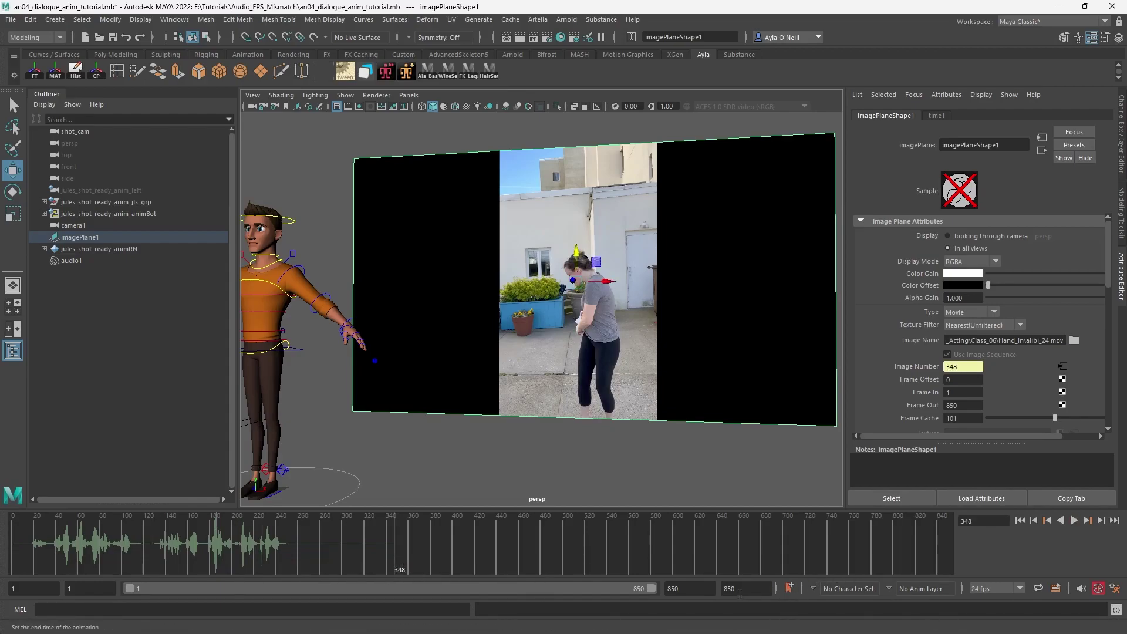
{"action": "left_click", "coordinate": [731, 588]}
{"action": "type", "text": "331"}
{"action": "key", "text": "Return"}
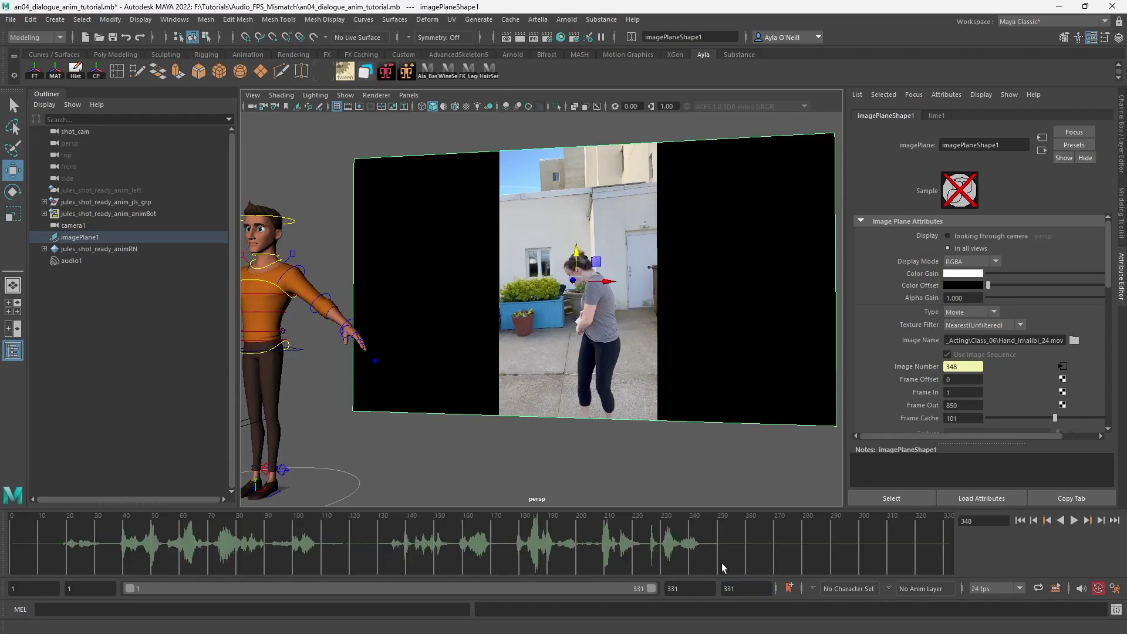
{"action": "key", "text": "alt+v"}
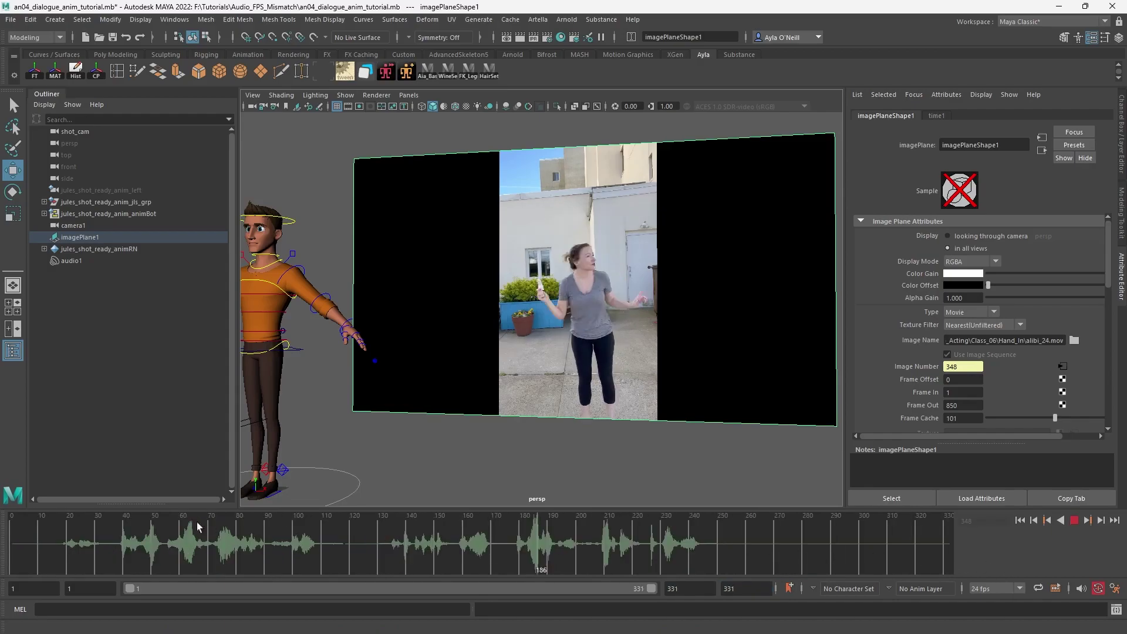
{"action": "left_click", "coordinate": [16, 537]}
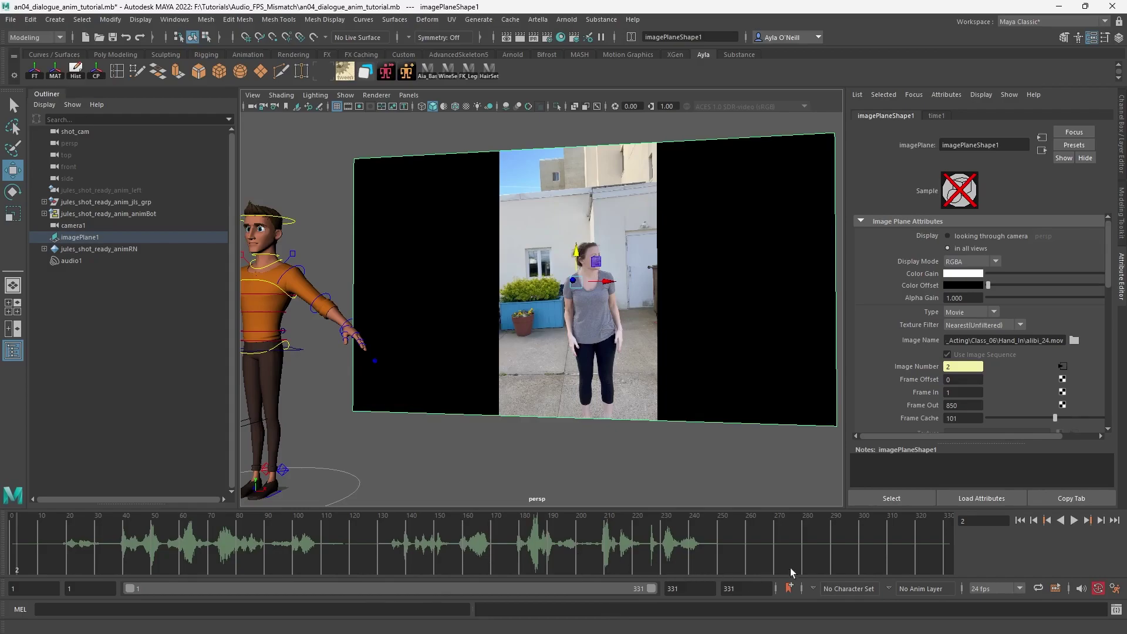
Step: In Preferences, set the Time Slider playback speed to 24 fps x 1 and save, checking frame 232
{"action": "left_click", "coordinate": [167, 22]}
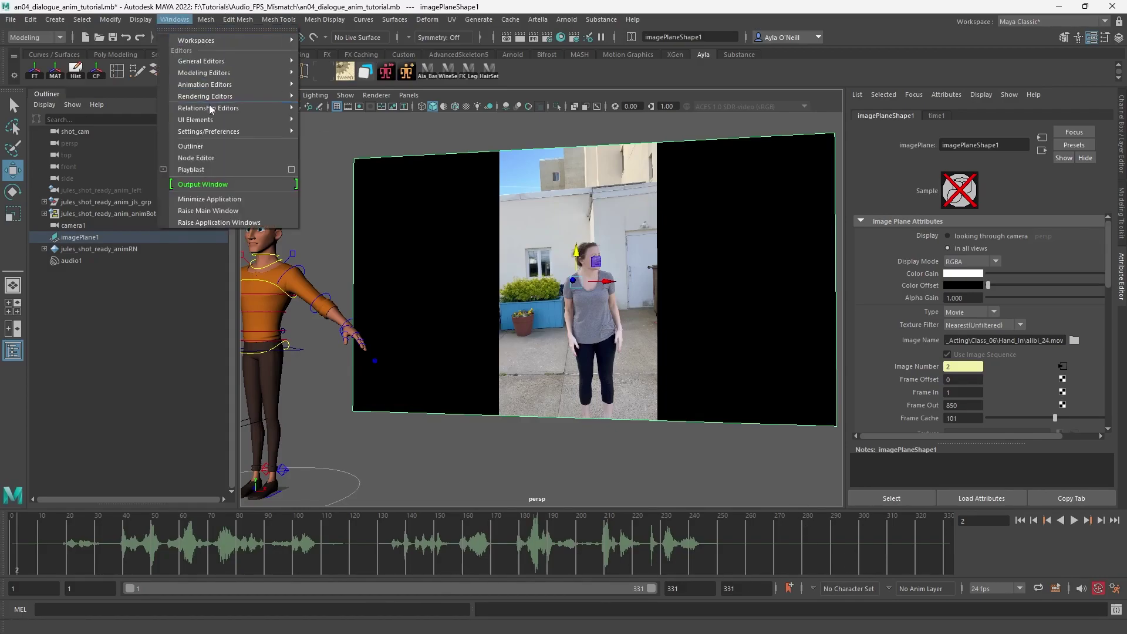
{"action": "mouse_move", "coordinate": [225, 132]}
{"action": "left_click", "coordinate": [325, 146]}
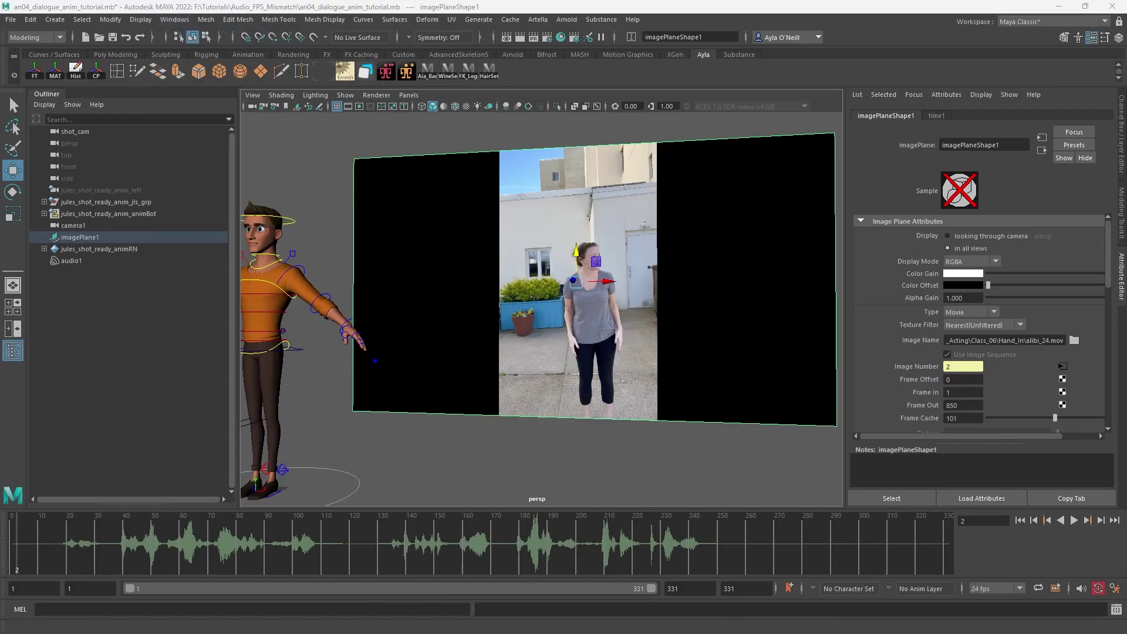
{"action": "left_click_drag", "start_coordinate": [502, 195], "coordinate": [831, 175]}
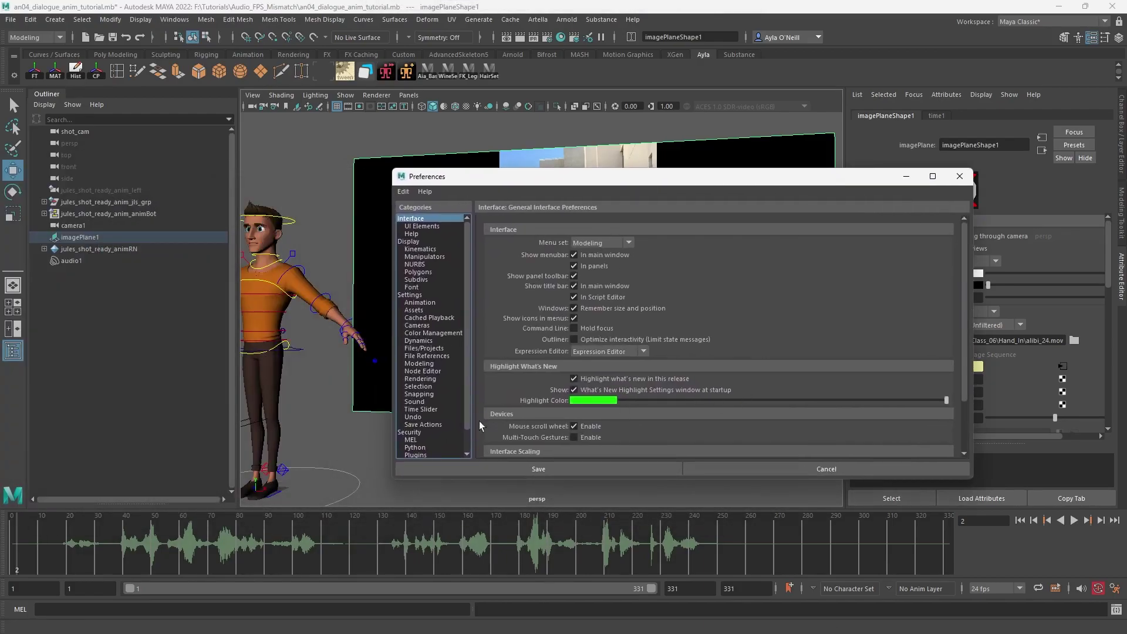
{"action": "scroll", "coordinate": [437, 297], "scroll_direction": "up", "scroll_amount": 1}
{"action": "left_click", "coordinate": [416, 403]}
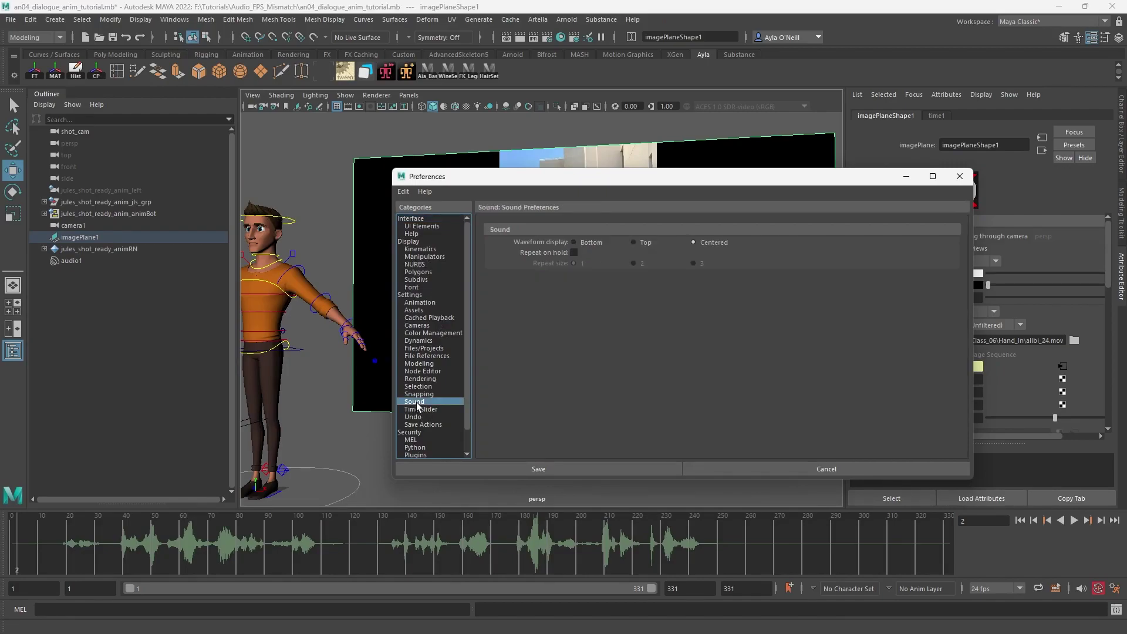
{"action": "left_click", "coordinate": [430, 410]}
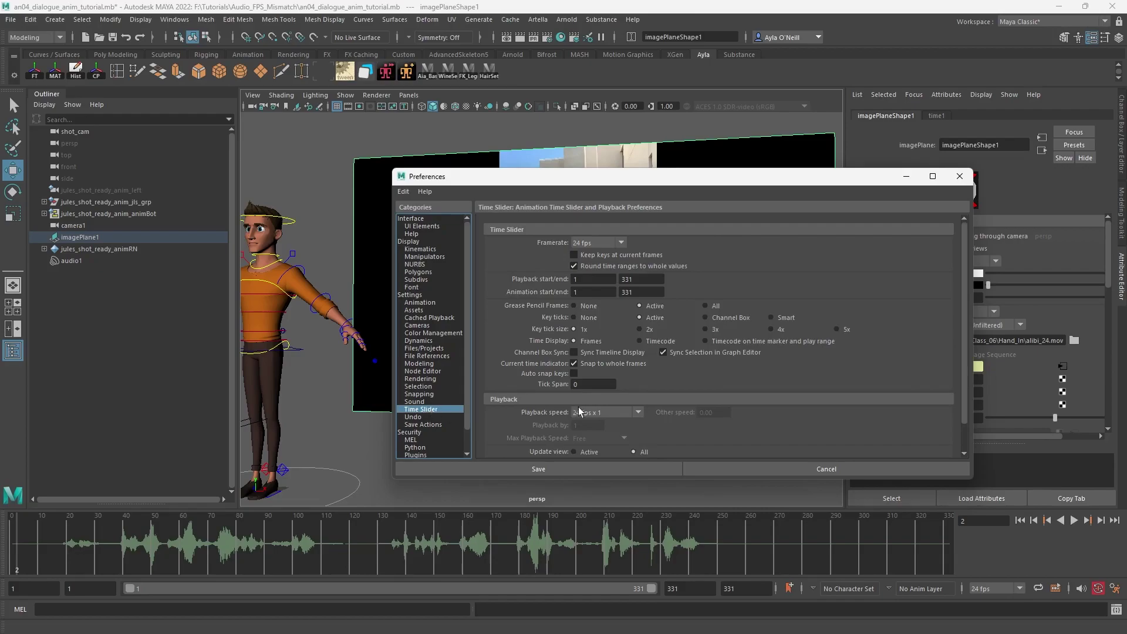
{"action": "scroll", "coordinate": [590, 405], "scroll_direction": "down", "scroll_amount": 1}
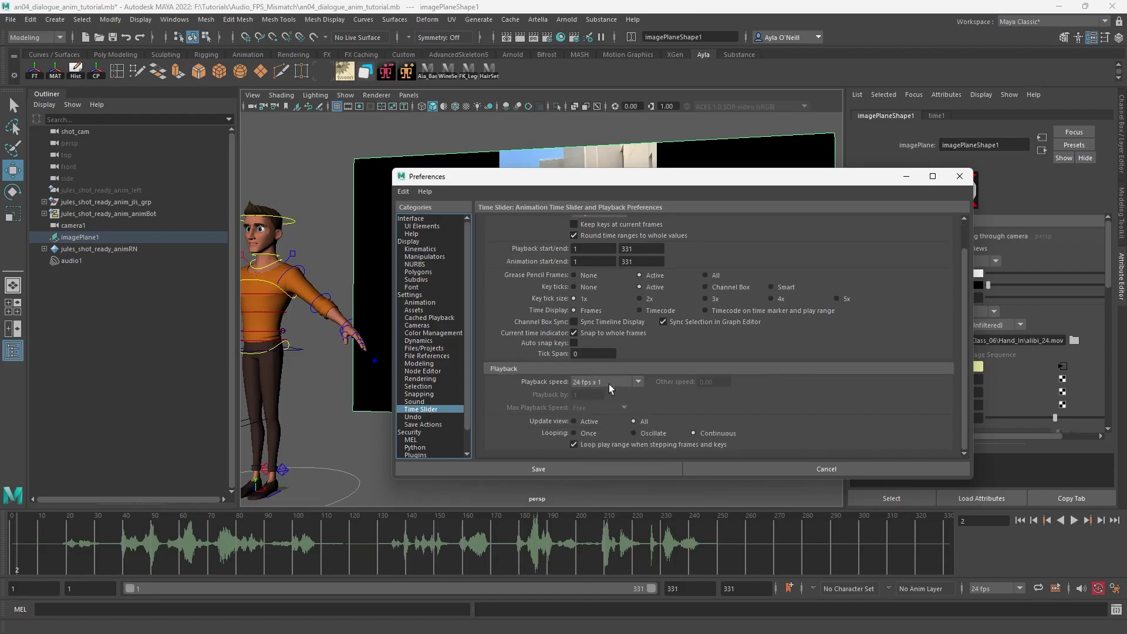
{"action": "left_click", "coordinate": [637, 382]}
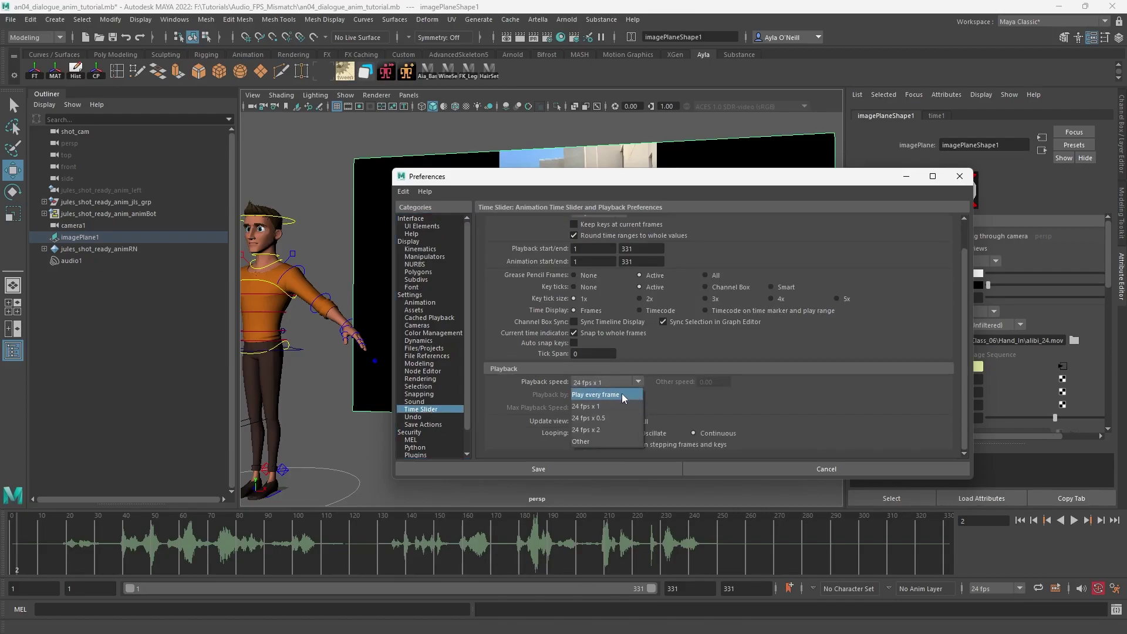
{"action": "left_click", "coordinate": [587, 406]}
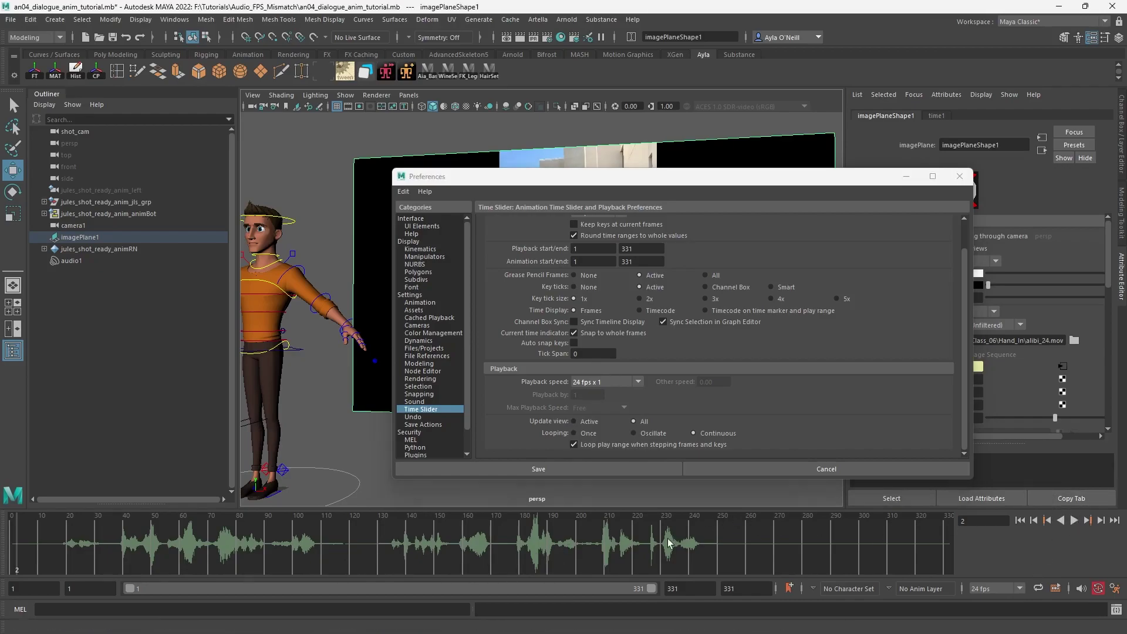
{"action": "left_click", "coordinate": [669, 543]}
{"action": "left_click", "coordinate": [959, 176]}
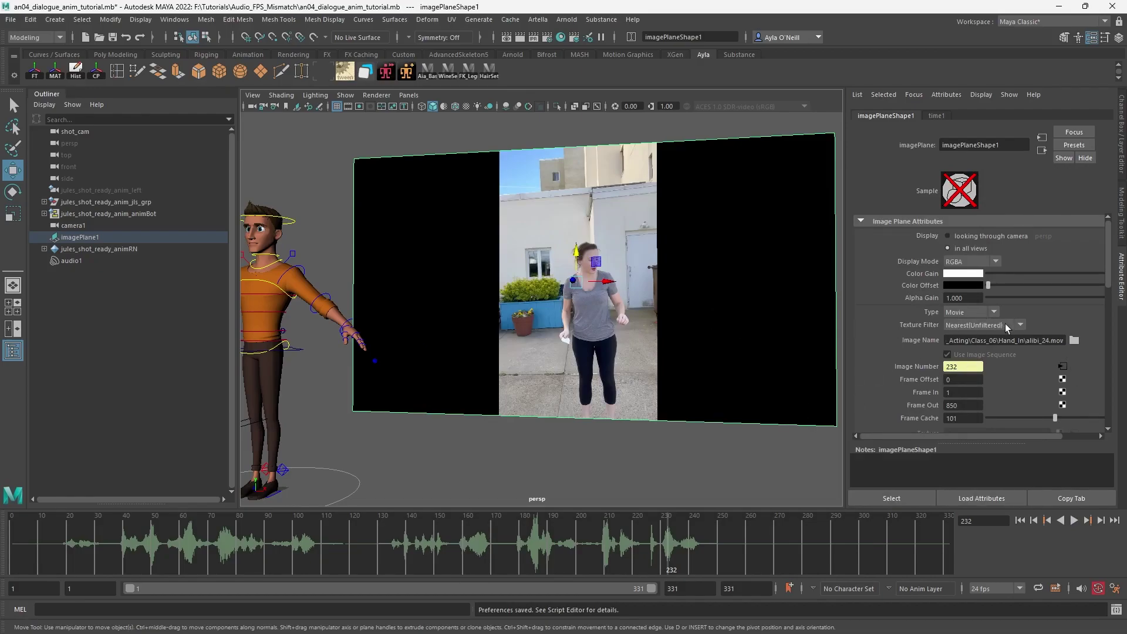
{"action": "left_click", "coordinate": [994, 313]}
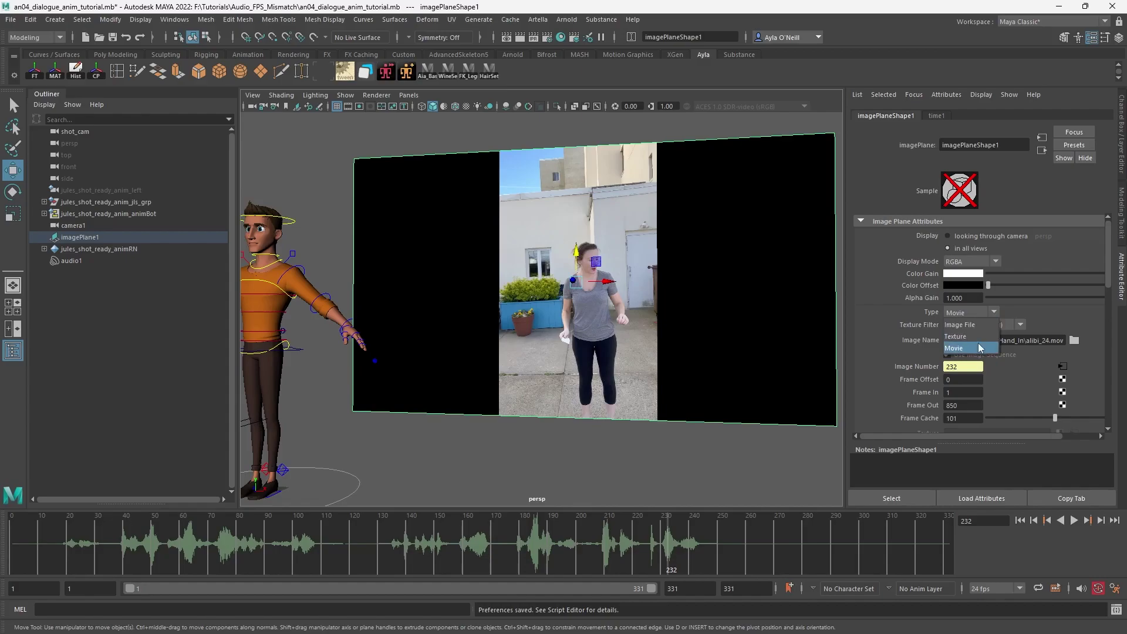
{"action": "left_click", "coordinate": [961, 349]}
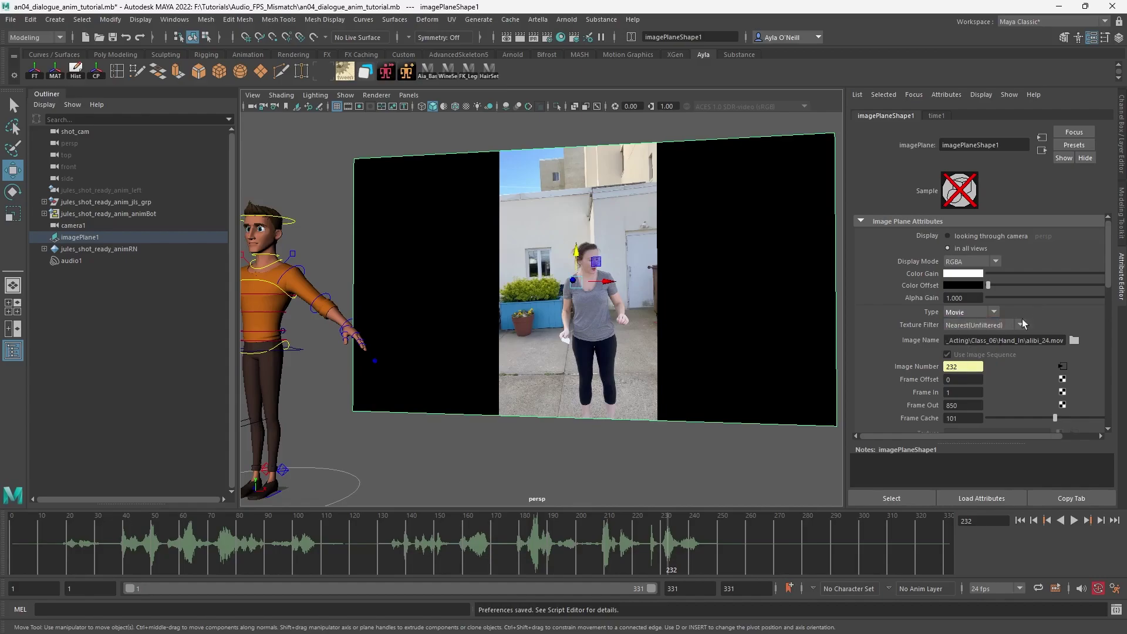
{"action": "left_click", "coordinate": [572, 550]}
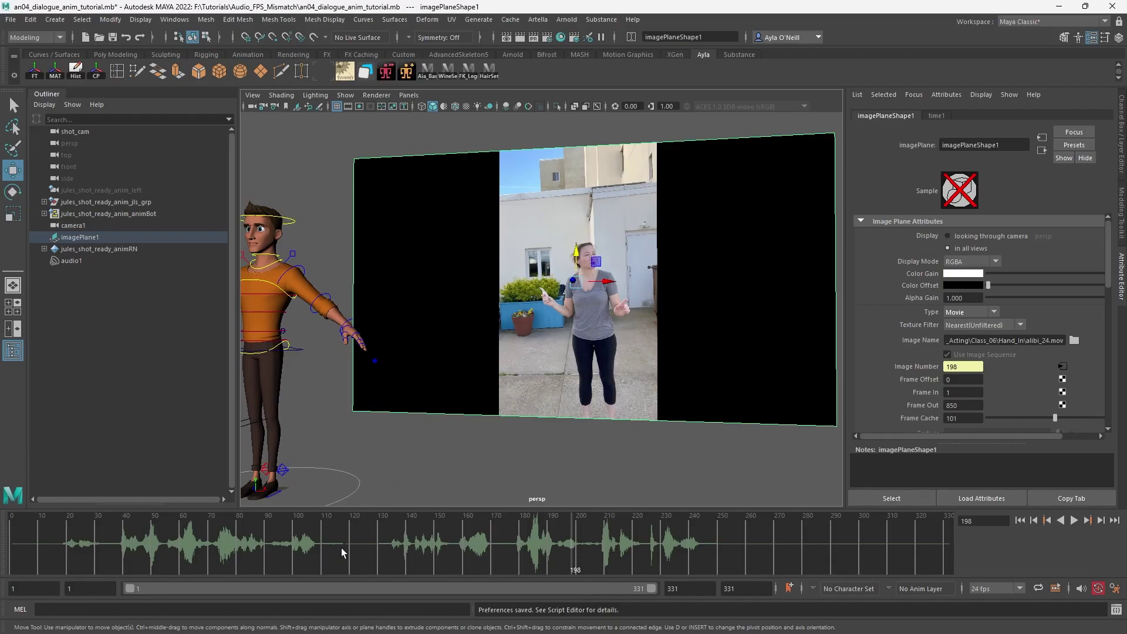
{"action": "left_click_drag", "start_coordinate": [340, 548], "coordinate": [354, 548]}
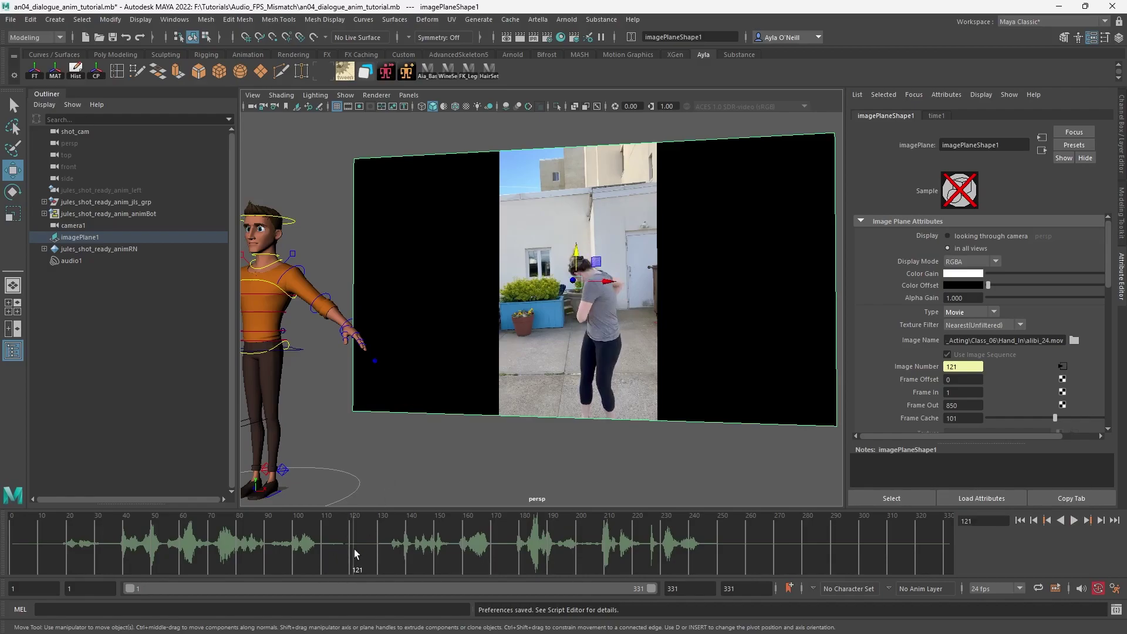
{"action": "left_click", "coordinate": [733, 549]}
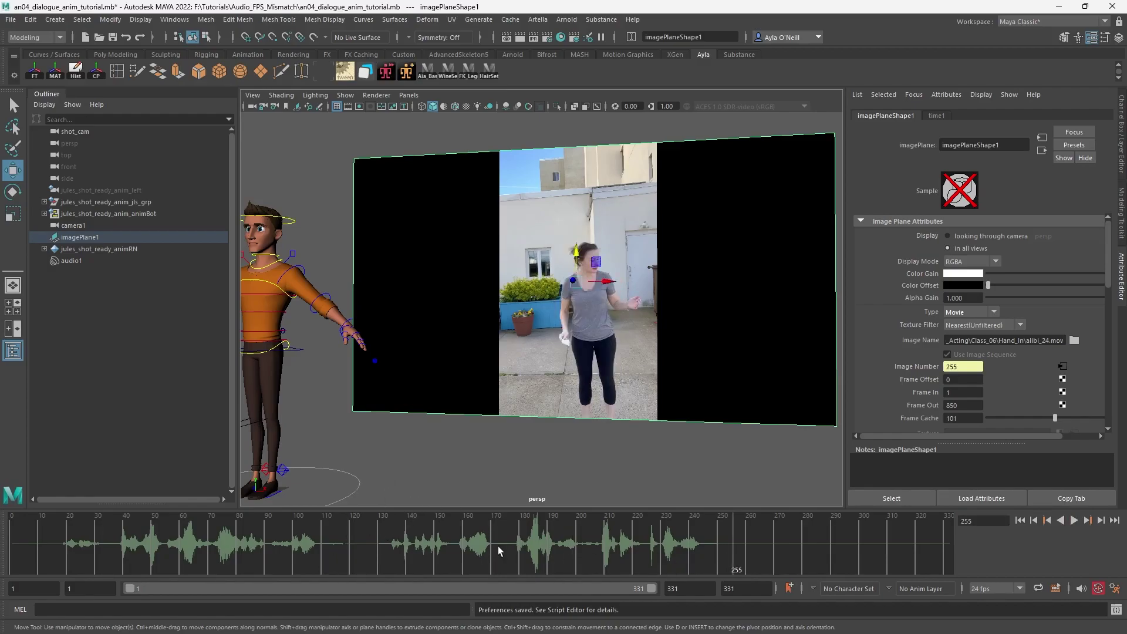